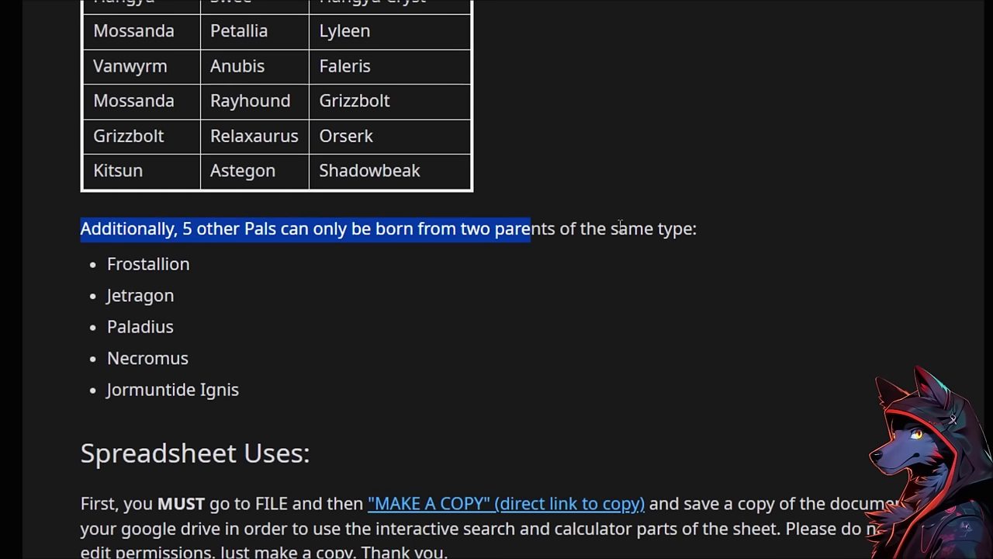
Read the post's list of Pals bred only from two same-type parents and its 1/23/2024 updates, highlighting the passages discussed.
{"action": "left_click_drag", "start_coordinate": [106, 264], "coordinate": [265, 381]}
{"action": "triple_click", "coordinate": [147, 388]}
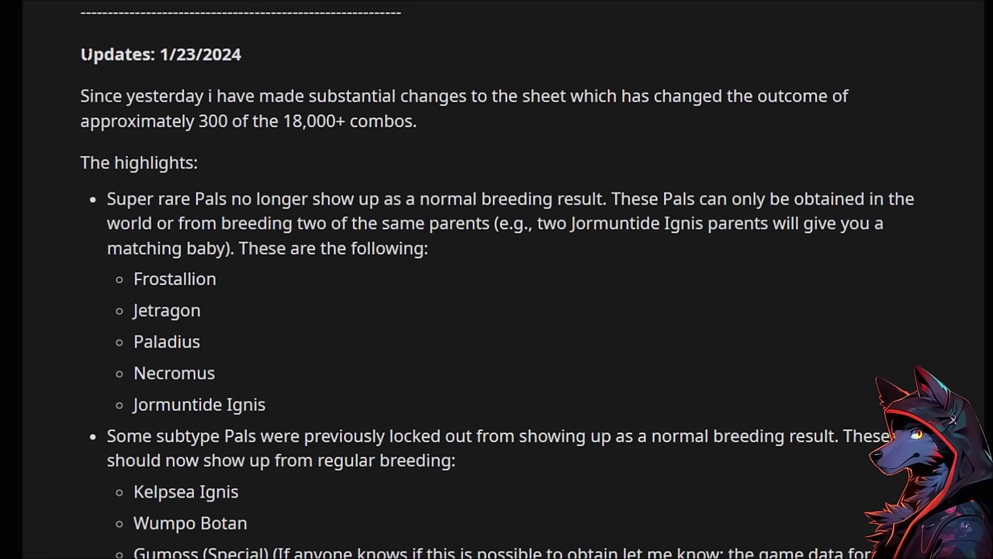
{"action": "triple_click", "coordinate": [366, 58]}
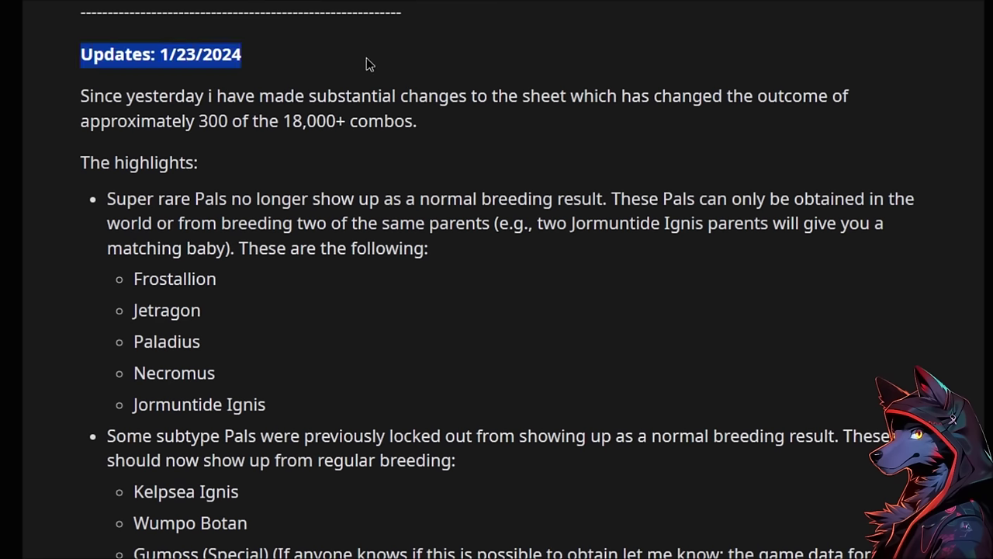
{"action": "left_click_drag", "start_coordinate": [366, 58], "coordinate": [626, 450]}
{"action": "scroll", "coordinate": [625, 450], "scroll_direction": "down", "scroll_amount": 4}
{"action": "left_click", "coordinate": [625, 450]}
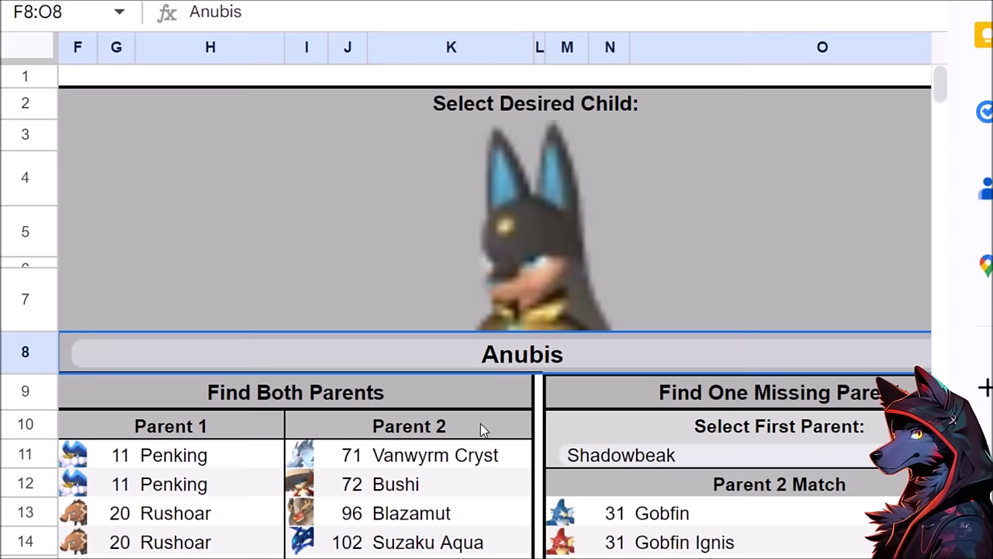
Look over the parent combinations for Anubis in the parent search sheet and browse the full breeding matrix.
{"action": "scroll", "coordinate": [474, 434], "scroll_direction": "down", "scroll_amount": 5}
{"action": "scroll", "coordinate": [459, 465], "scroll_direction": "up", "scroll_amount": 5}
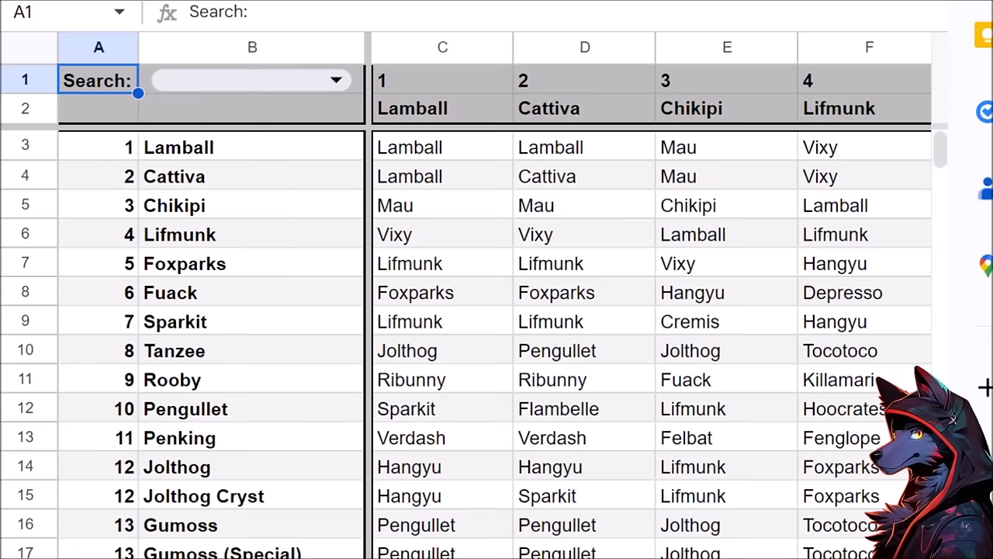
{"action": "scroll", "coordinate": [544, 532], "scroll_direction": "right", "scroll_amount": 6}
{"action": "scroll", "coordinate": [543, 532], "scroll_direction": "down", "scroll_amount": 9}
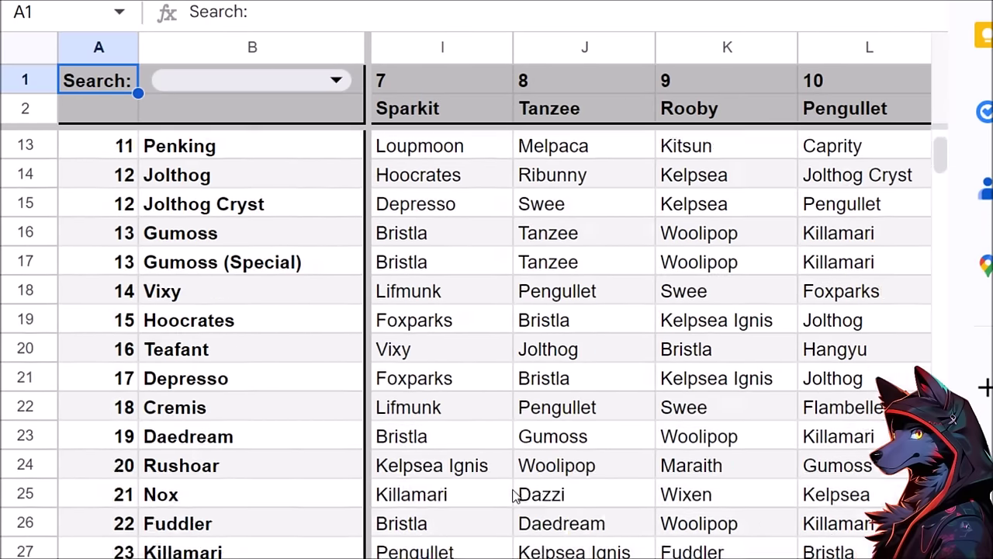
{"action": "scroll", "coordinate": [725, 492], "scroll_direction": "down", "scroll_amount": 5}
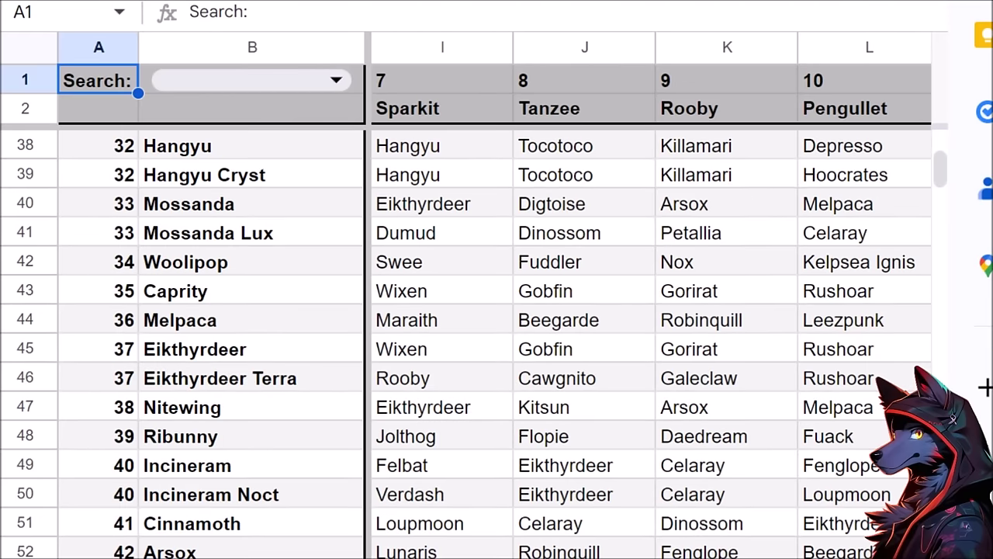
{"action": "scroll", "coordinate": [485, 549], "scroll_direction": "down", "scroll_amount": 3}
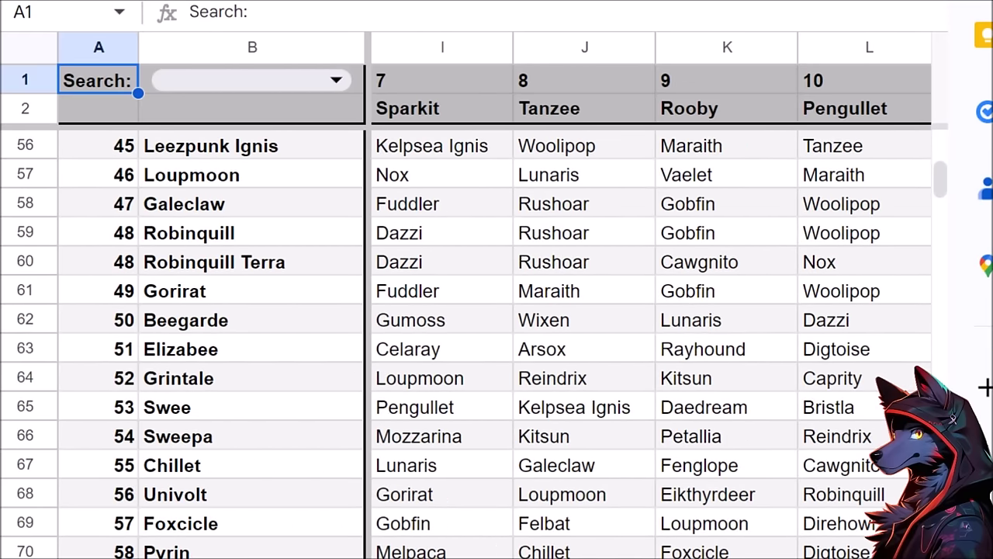
{"action": "scroll", "coordinate": [199, 475], "scroll_direction": "left", "scroll_amount": 3}
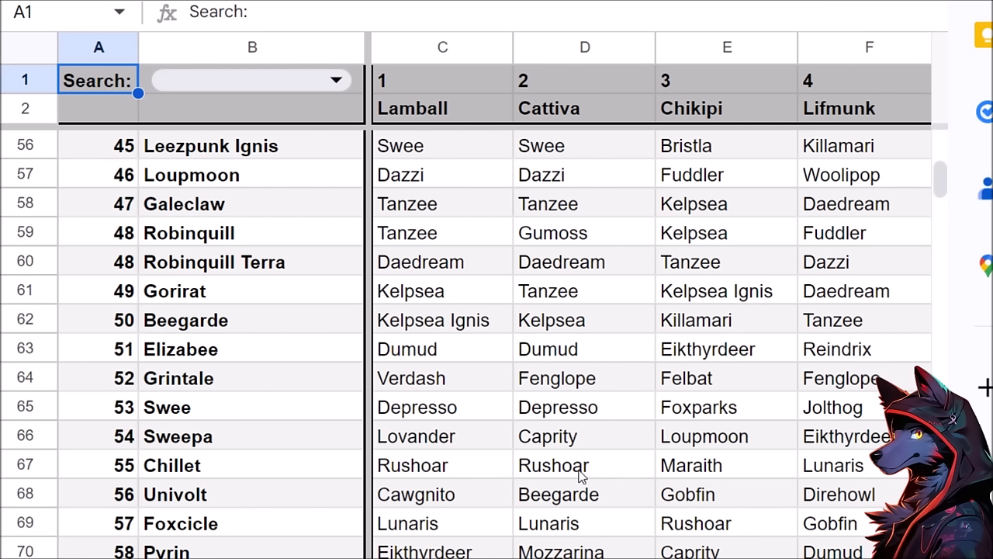
Trace the Chillet row across the breeding matrix, selecting its offspring cells for Nox and Celaray.
{"action": "scroll", "coordinate": [581, 475], "scroll_direction": "right", "scroll_amount": 10}
{"action": "left_click", "coordinate": [893, 466]}
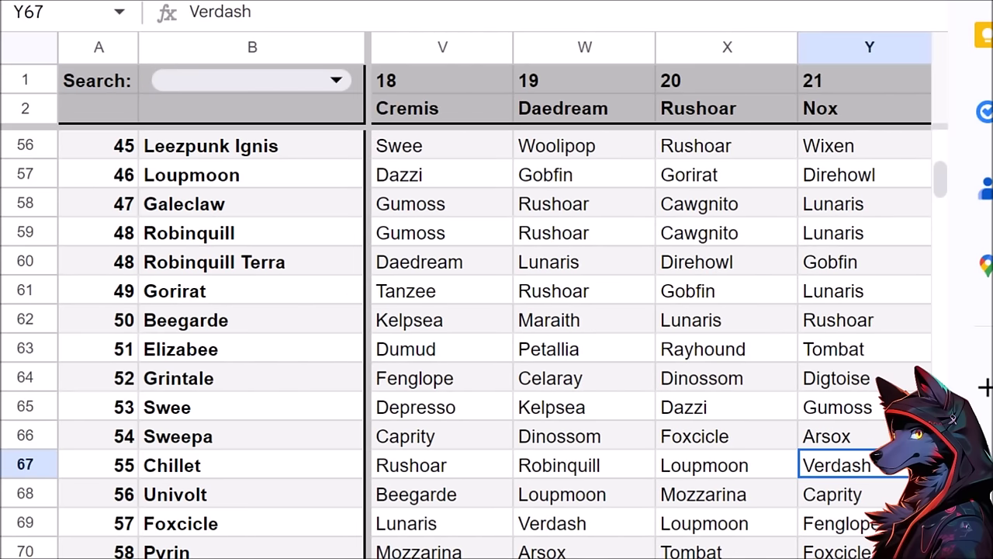
{"action": "scroll", "coordinate": [652, 341], "scroll_direction": "right", "scroll_amount": 1}
{"action": "scroll", "coordinate": [651, 342], "scroll_direction": "right", "scroll_amount": 2}
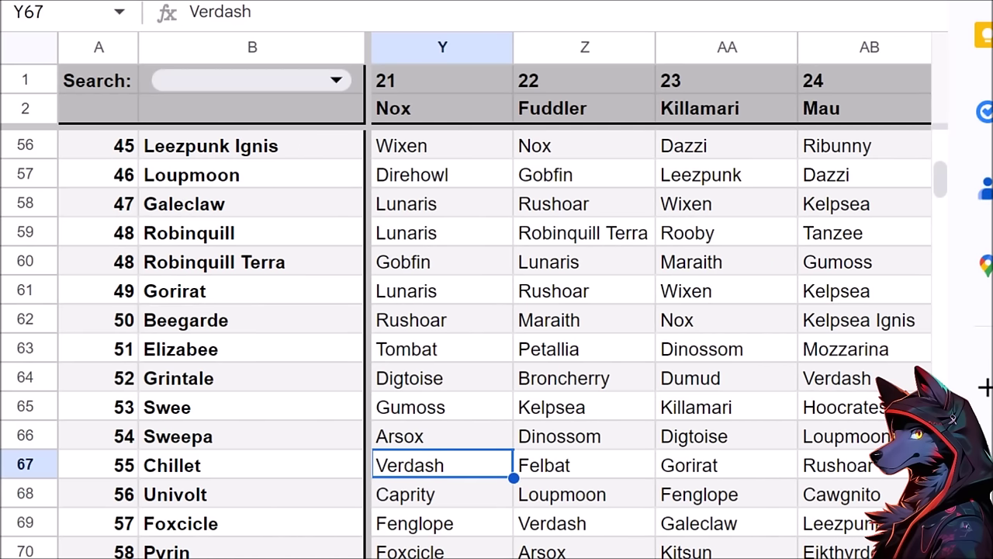
{"action": "scroll", "coordinate": [689, 485], "scroll_direction": "right", "scroll_amount": 3}
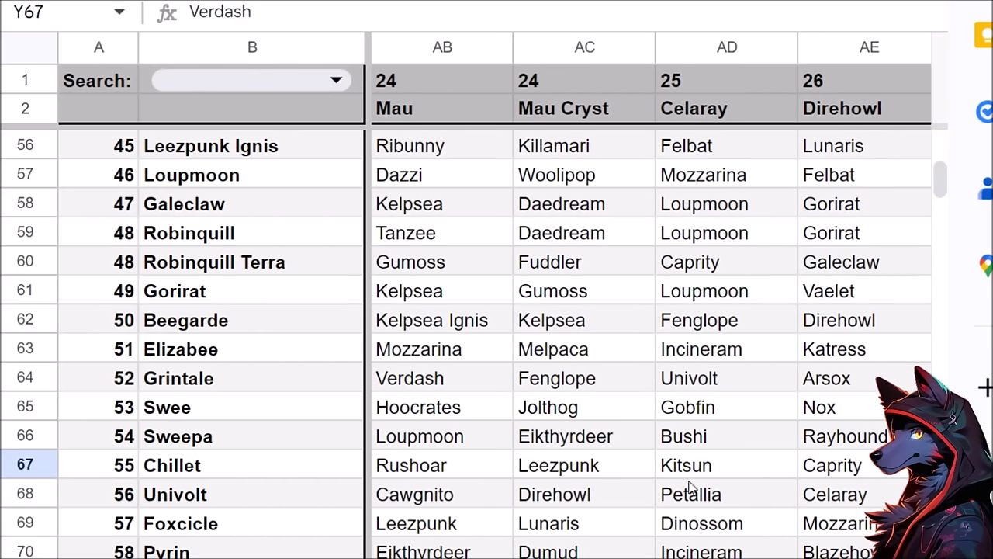
{"action": "left_click", "coordinate": [689, 468]}
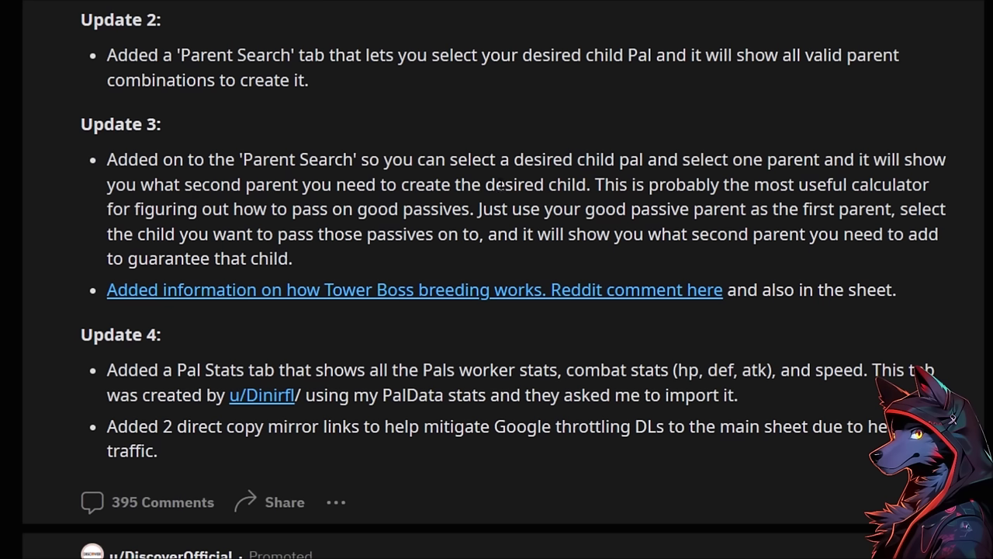
Highlight the post's Update 3 advice on passing on passives and its Update 4 note about the Pal Stats tab.
{"action": "left_click_drag", "start_coordinate": [478, 210], "coordinate": [766, 262]}
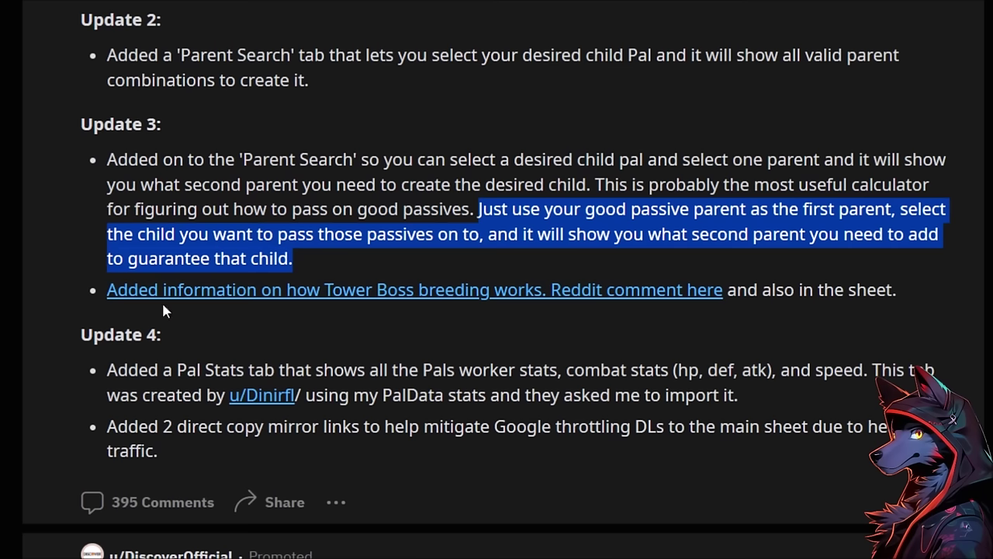
{"action": "scroll", "coordinate": [41, 335], "scroll_direction": "down", "scroll_amount": 1}
{"action": "left_click_drag", "start_coordinate": [144, 257], "coordinate": [765, 330]}
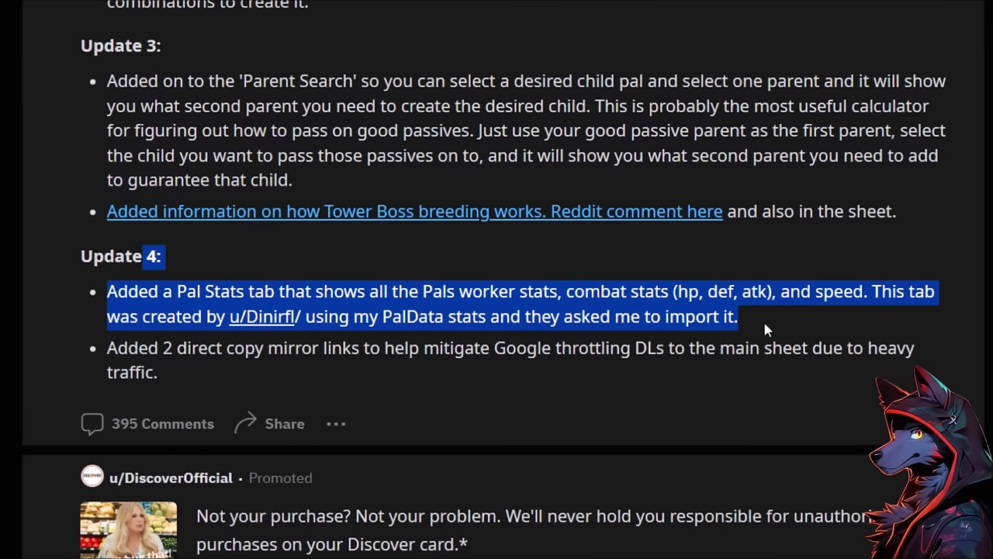
{"action": "left_click", "coordinate": [642, 258]}
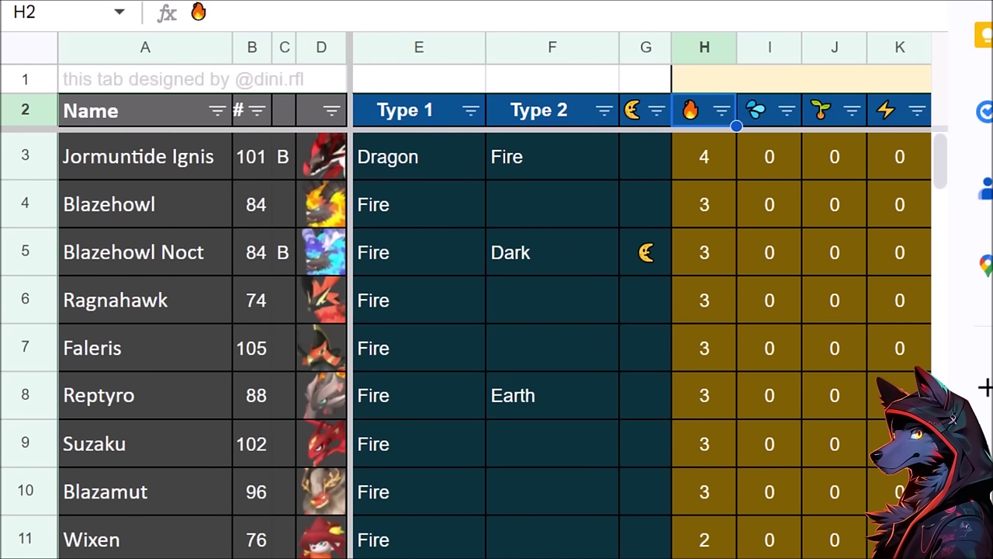
Compare the Pals' breeding ranks and combat stats in the Pal Stats sheet, from Rooby down to Ice Reptyro.
{"action": "scroll", "coordinate": [642, 326], "scroll_direction": "right", "scroll_amount": 10}
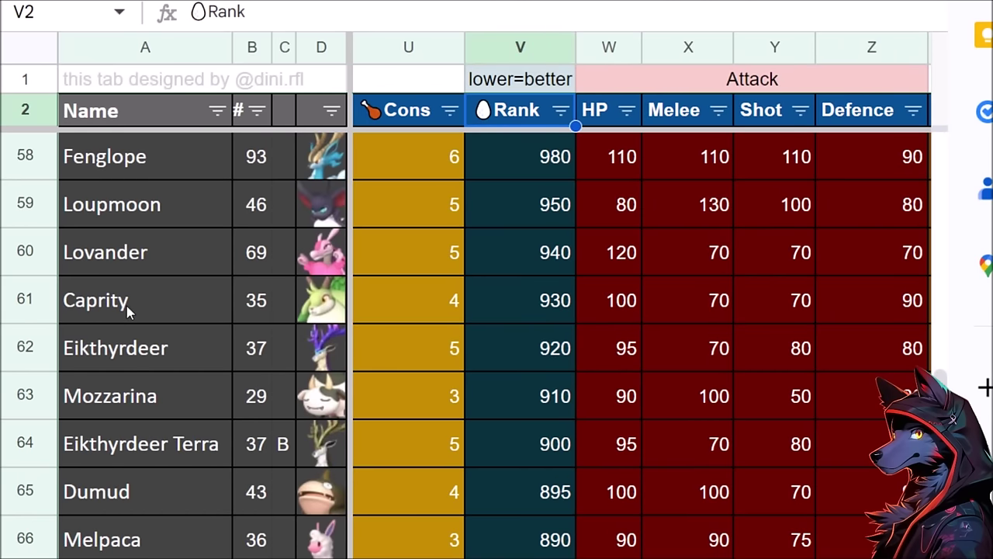
{"action": "scroll", "coordinate": [155, 435], "scroll_direction": "down", "scroll_amount": 2}
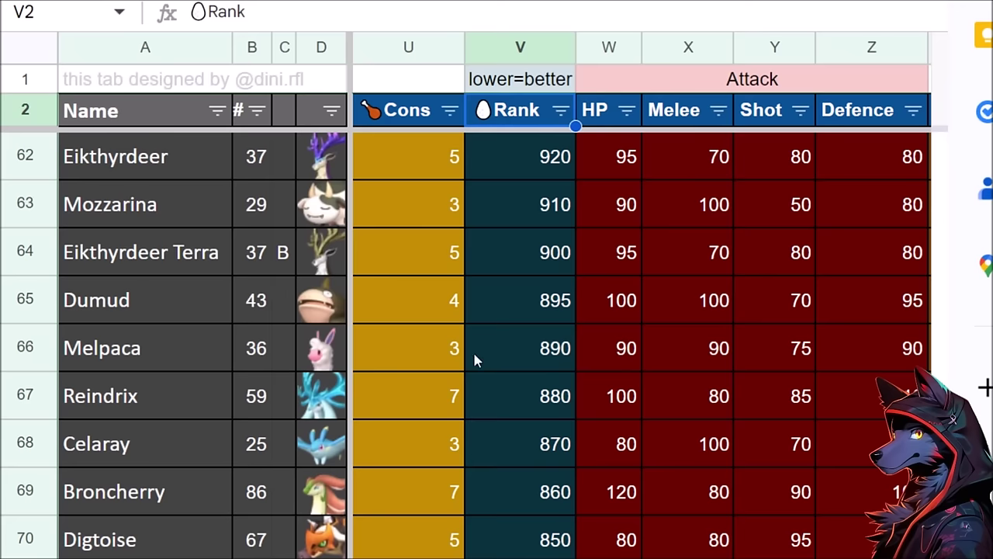
{"action": "scroll", "coordinate": [228, 402], "scroll_direction": "up", "scroll_amount": 8}
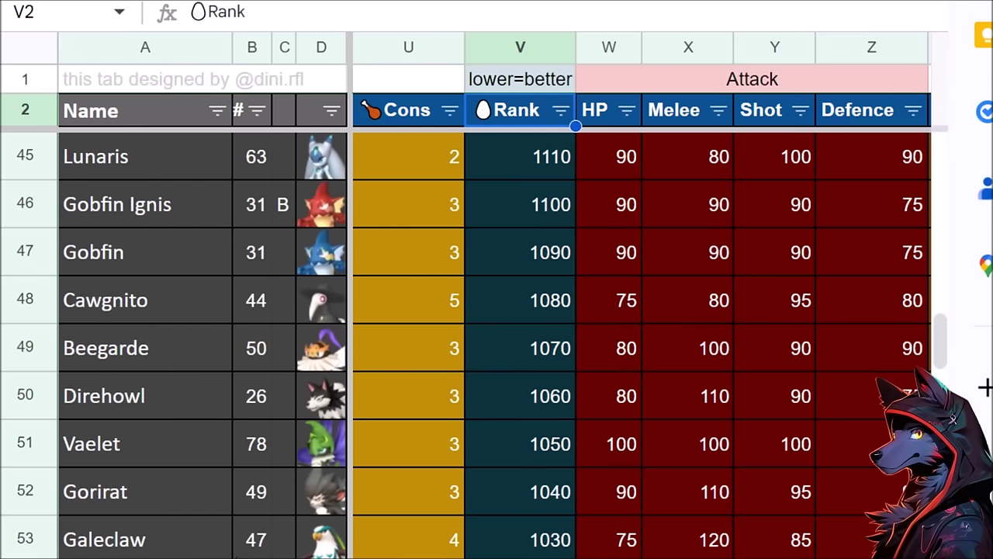
{"action": "scroll", "coordinate": [139, 542], "scroll_direction": "down", "scroll_amount": 2}
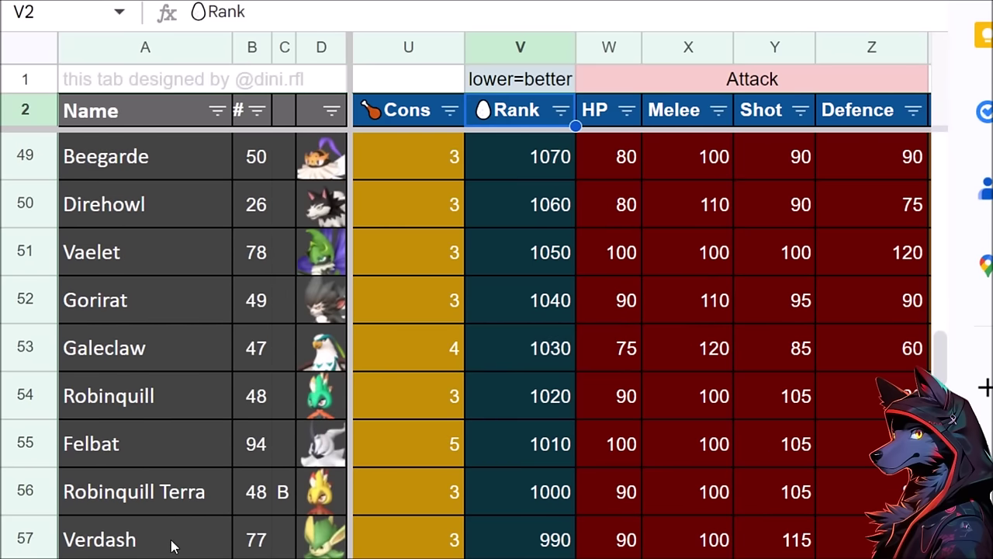
{"action": "scroll", "coordinate": [171, 526], "scroll_direction": "up", "scroll_amount": 1}
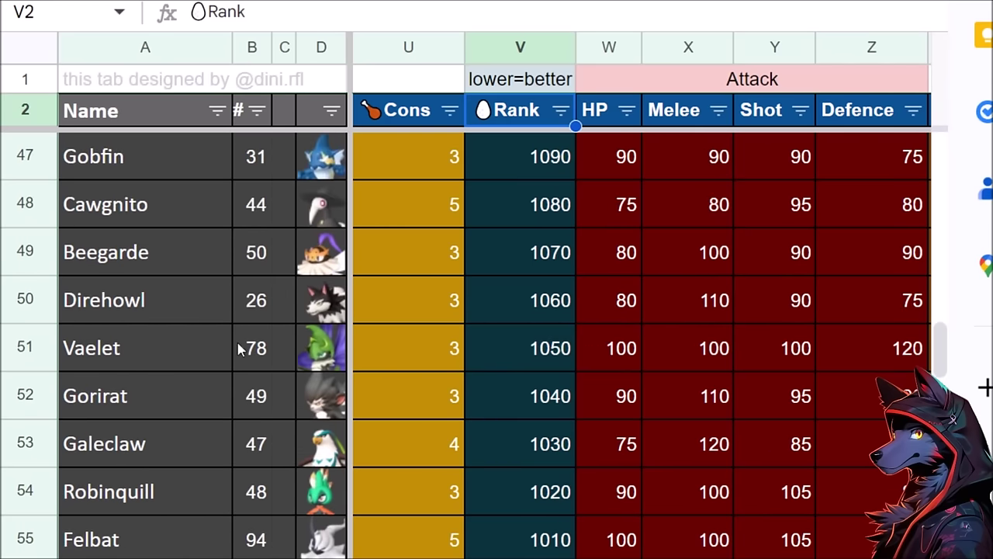
{"action": "scroll", "coordinate": [240, 348], "scroll_direction": "up", "scroll_amount": 5}
{"action": "scroll", "coordinate": [215, 388], "scroll_direction": "down", "scroll_amount": 2}
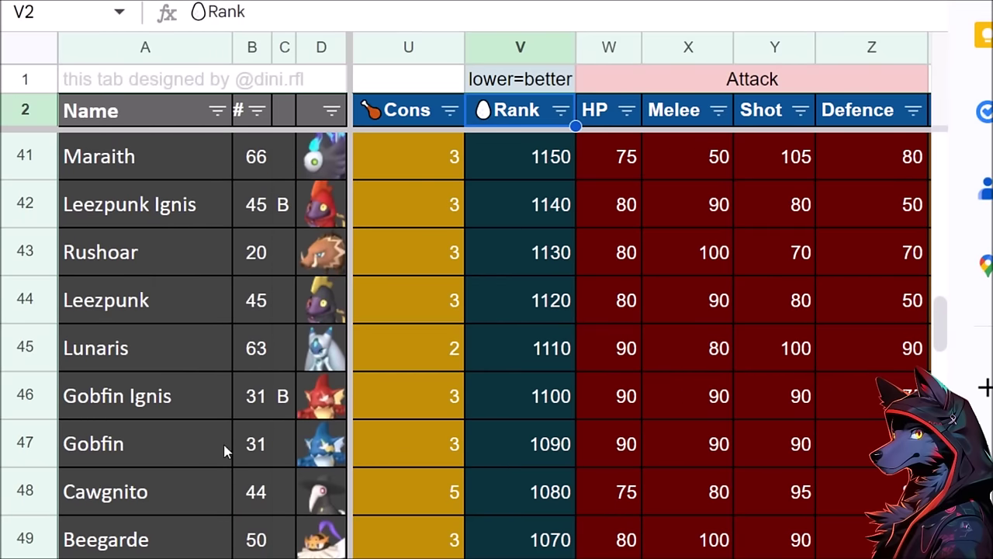
{"action": "scroll", "coordinate": [221, 446], "scroll_direction": "up", "scroll_amount": 1}
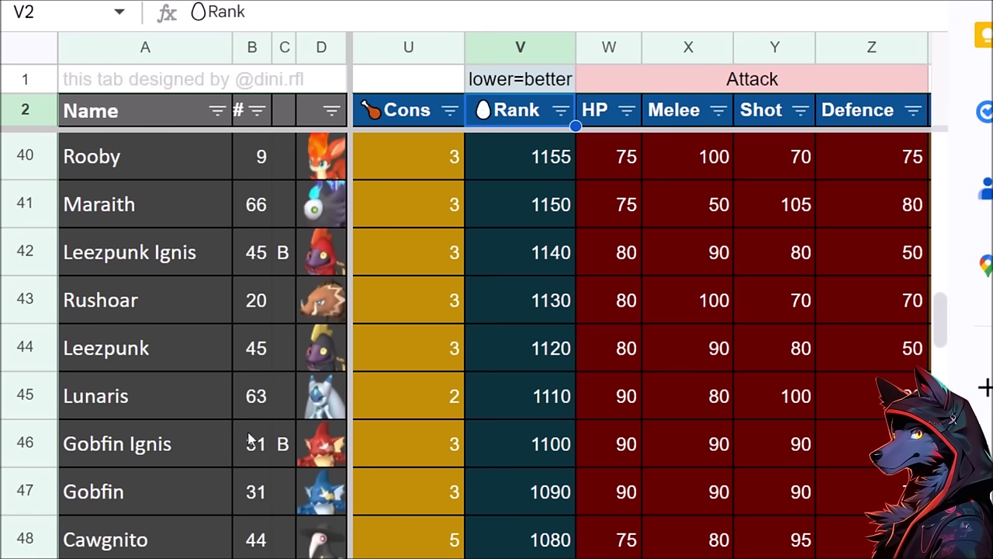
{"action": "scroll", "coordinate": [178, 364], "scroll_direction": "down", "scroll_amount": 20}
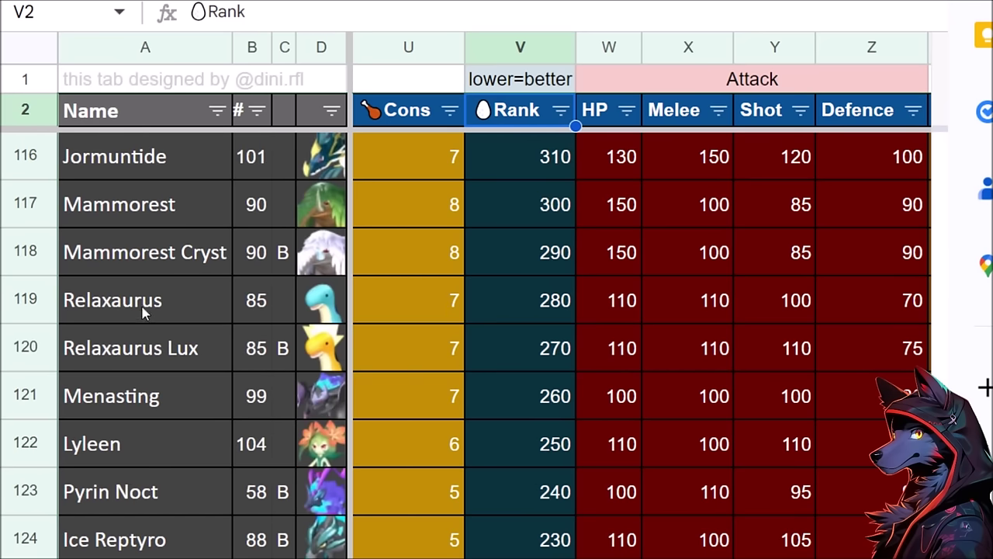
{"action": "scroll", "coordinate": [162, 318], "scroll_direction": "up", "scroll_amount": 4}
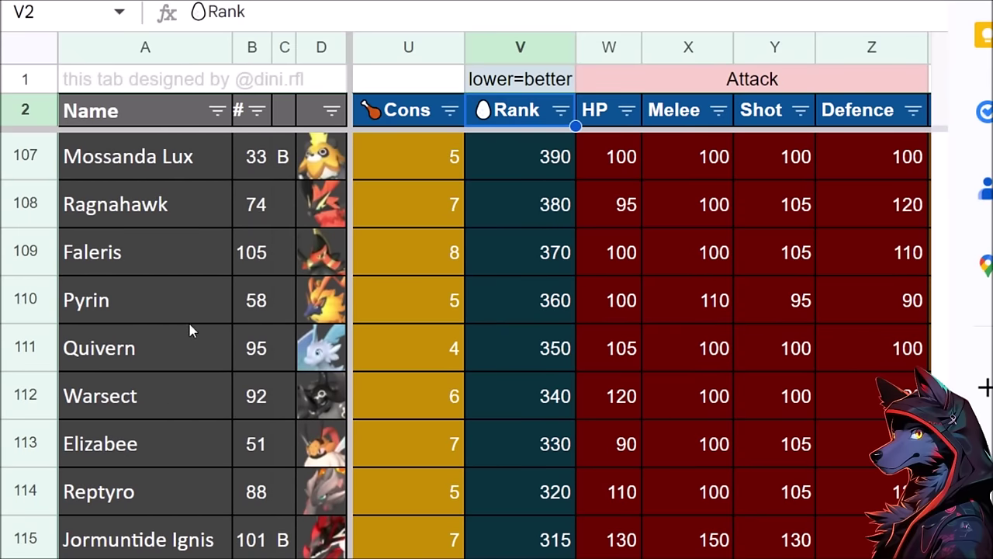
{"action": "scroll", "coordinate": [267, 339], "scroll_direction": "up", "scroll_amount": 1}
{"action": "scroll", "coordinate": [267, 339], "scroll_direction": "up", "scroll_amount": 1}
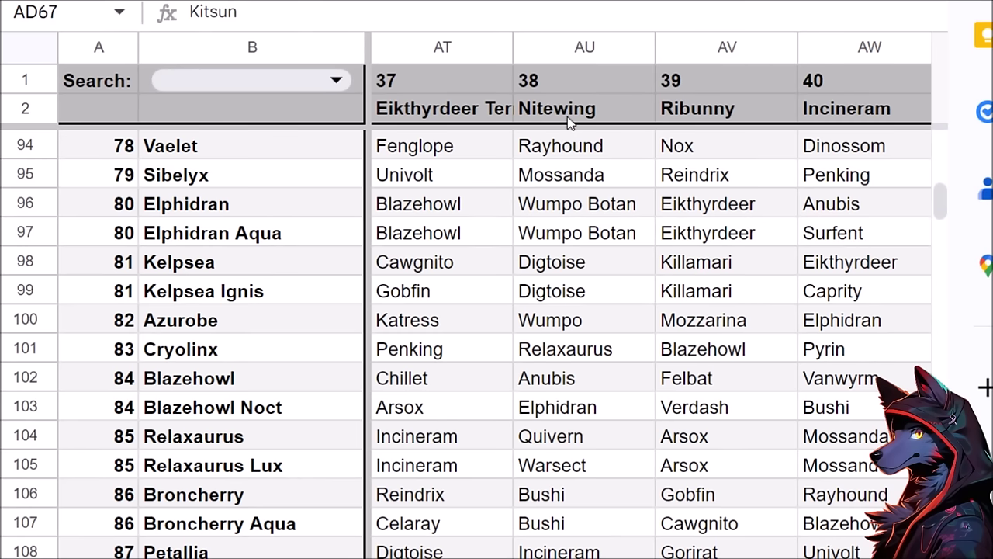
Look up the offspring of Nitewing and Relaxaurus in the breeding matrix.
{"action": "left_click", "coordinate": [567, 116]}
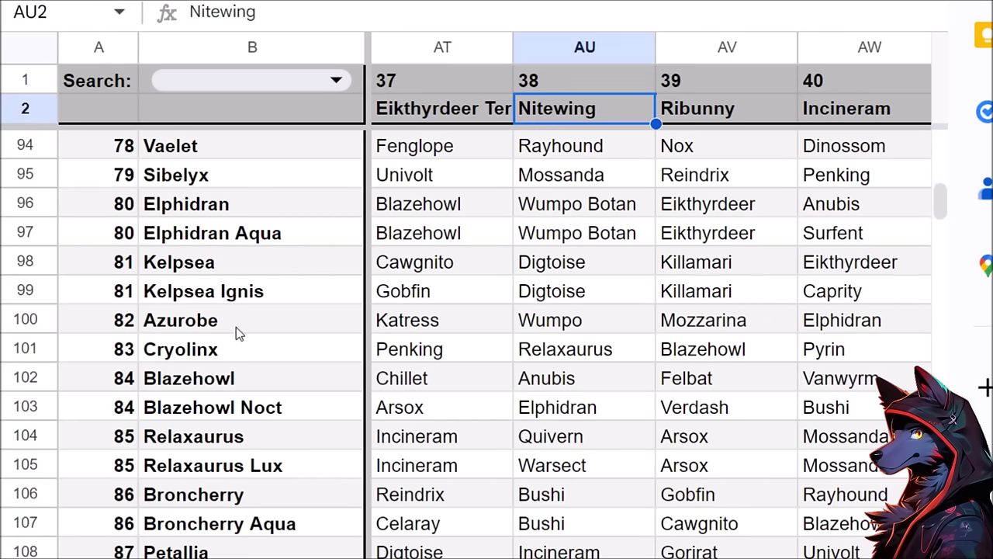
{"action": "left_click", "coordinate": [223, 448]}
{"action": "left_click", "coordinate": [573, 449]}
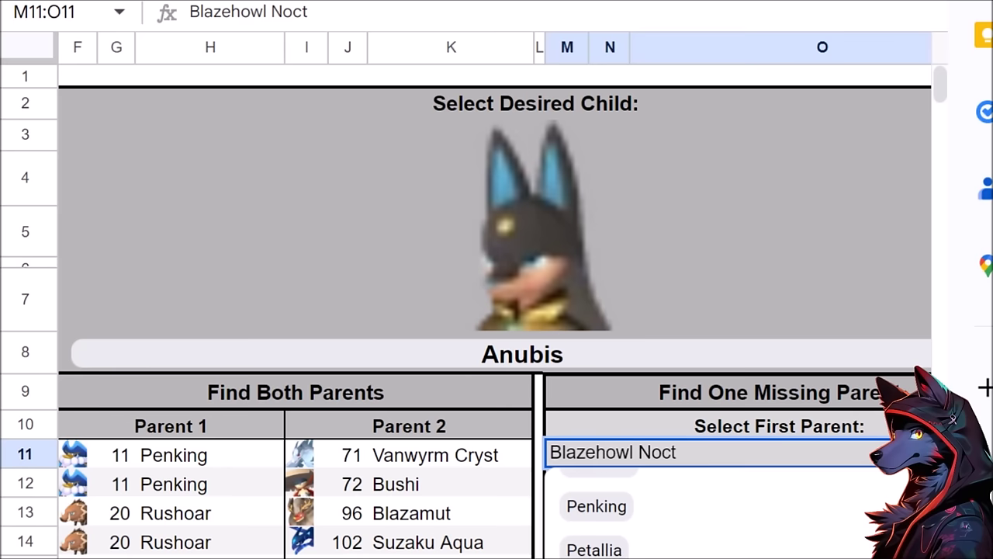
Set the first parent to Relaxaurus in the missing-parent finder for Anubis and check the matching second parents.
{"action": "scroll", "coordinate": [619, 536], "scroll_direction": "down", "scroll_amount": 5}
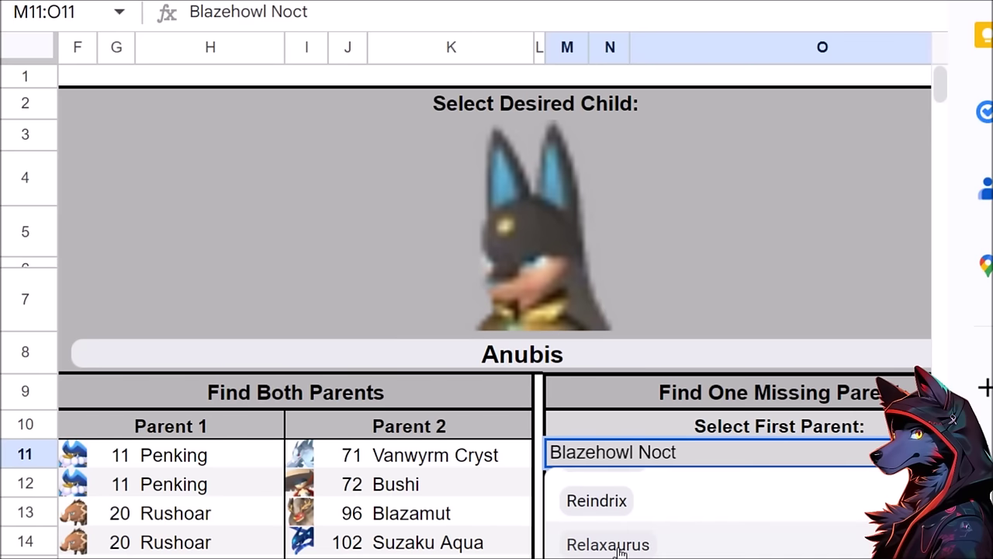
{"action": "left_click", "coordinate": [623, 544]}
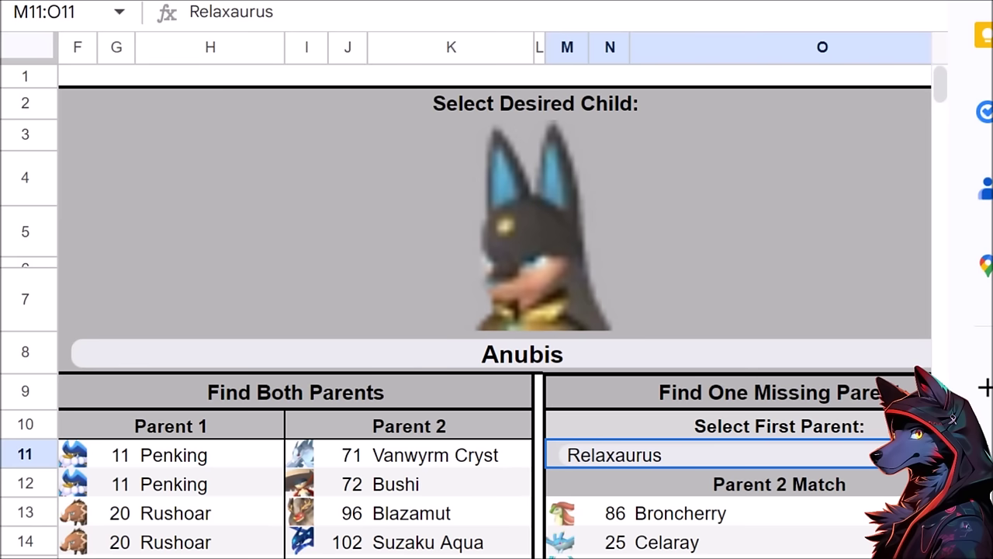
{"action": "scroll", "coordinate": [497, 310], "scroll_direction": "down", "scroll_amount": 2}
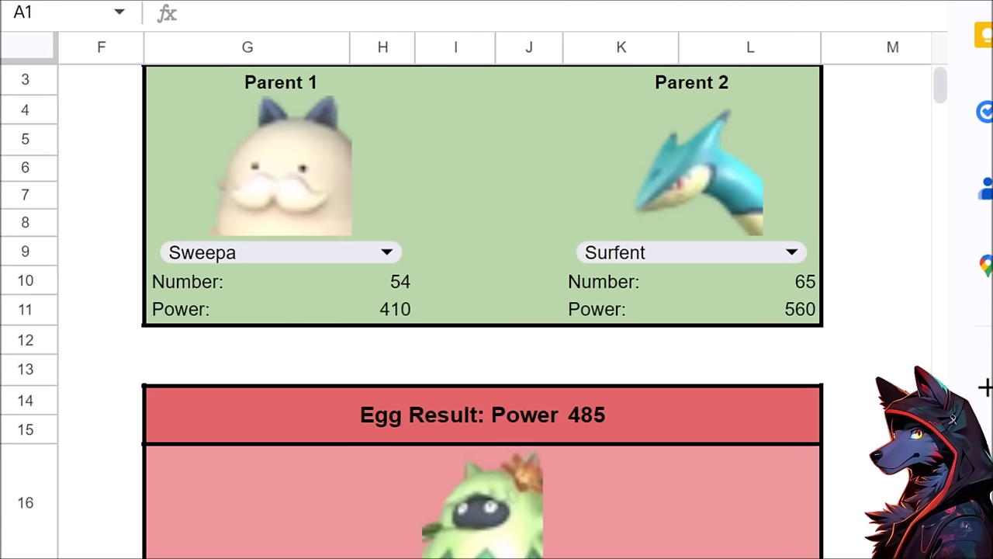
Compare the Sweepa and Surfent breeding parents with the table of generations bred from Parent 1 and its offspring.
{"action": "scroll", "coordinate": [499, 477], "scroll_direction": "right", "scroll_amount": 6}
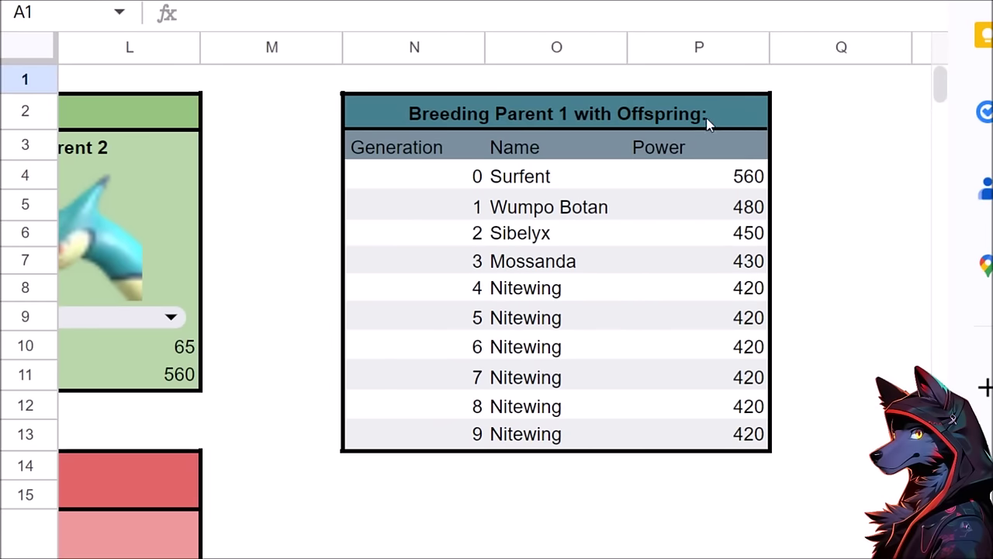
{"action": "scroll", "coordinate": [576, 439], "scroll_direction": "left", "scroll_amount": 6}
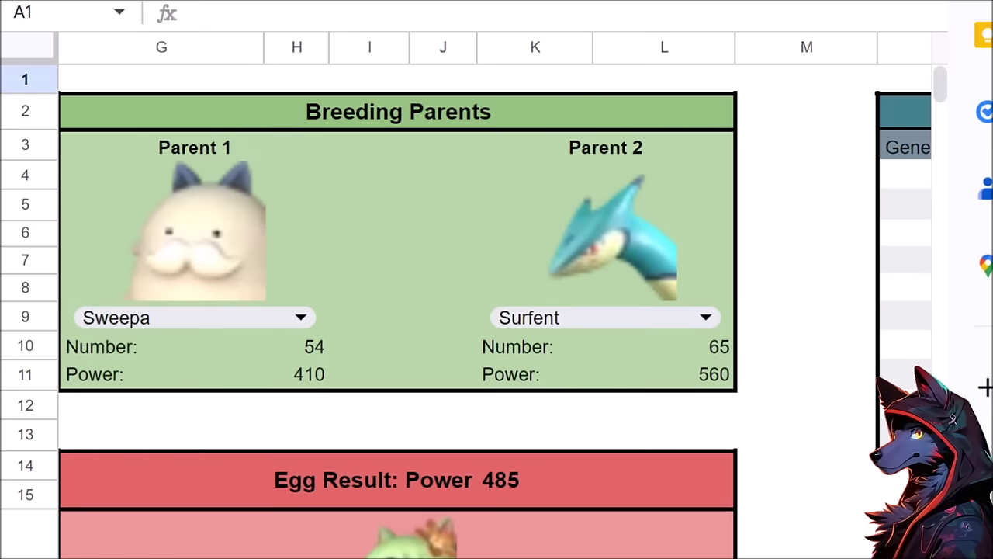
{"action": "scroll", "coordinate": [712, 394], "scroll_direction": "right", "scroll_amount": 6}
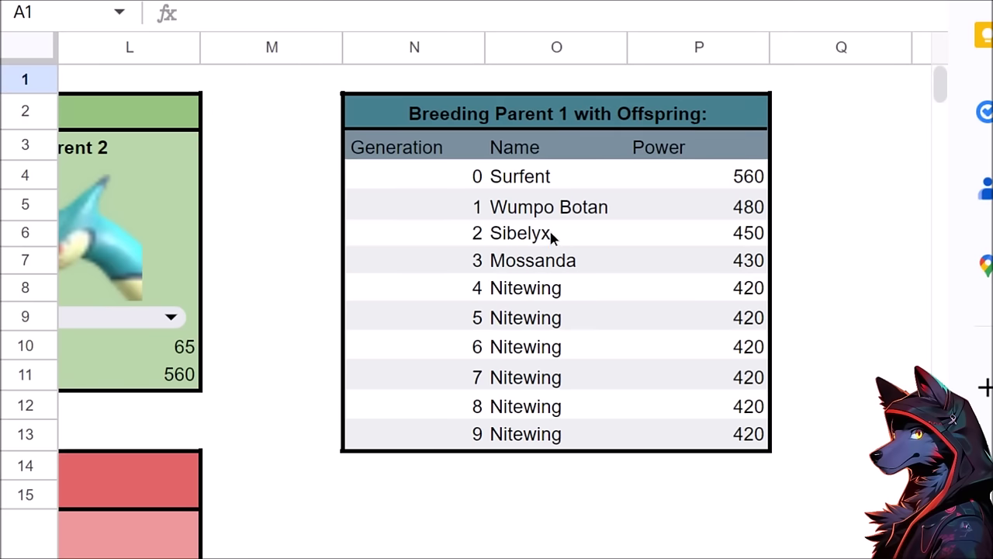
Set Parent 2 in the breeding calculator to Wumpo Botan and review the Breeding Parent 1 with Offspring table.
{"action": "left_click", "coordinate": [559, 233]}
{"action": "scroll", "coordinate": [497, 310], "scroll_direction": "right", "scroll_amount": 4}
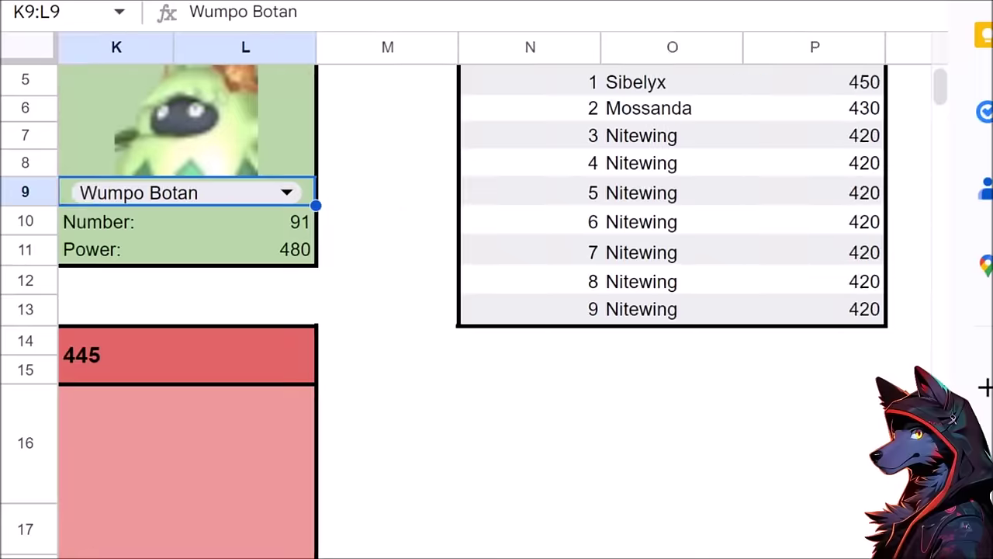
{"action": "scroll", "coordinate": [497, 311], "scroll_direction": "right", "scroll_amount": 2}
{"action": "scroll", "coordinate": [566, 505], "scroll_direction": "up", "scroll_amount": 3}
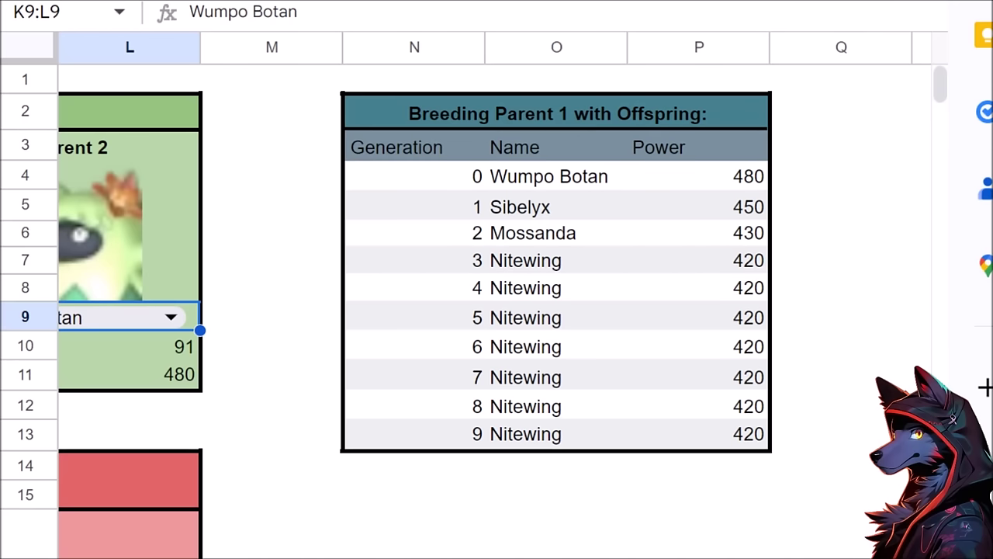
Set the desired child in the parent finder to Rushoar.
{"action": "scroll", "coordinate": [497, 311], "scroll_direction": "left", "scroll_amount": 5}
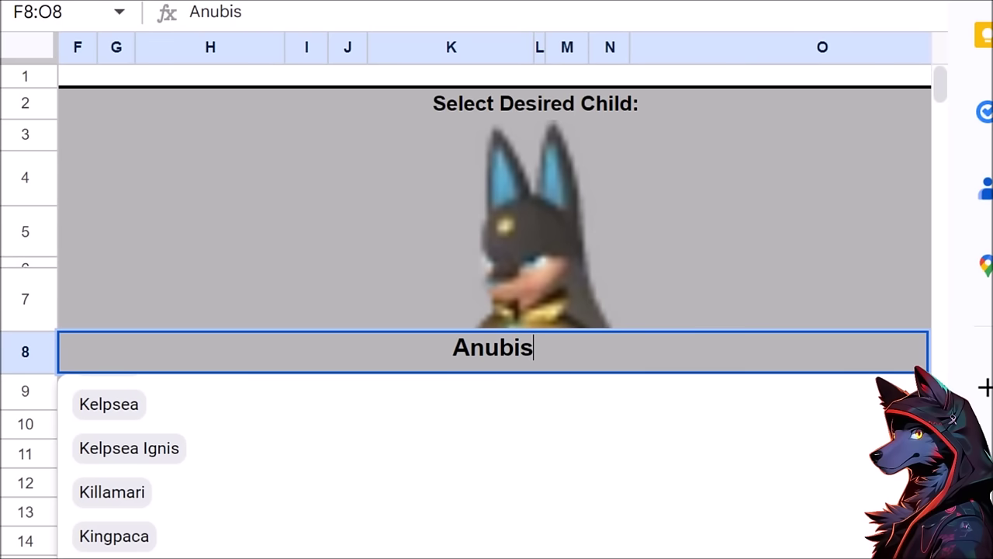
{"action": "scroll", "coordinate": [482, 465], "scroll_direction": "down", "scroll_amount": 6}
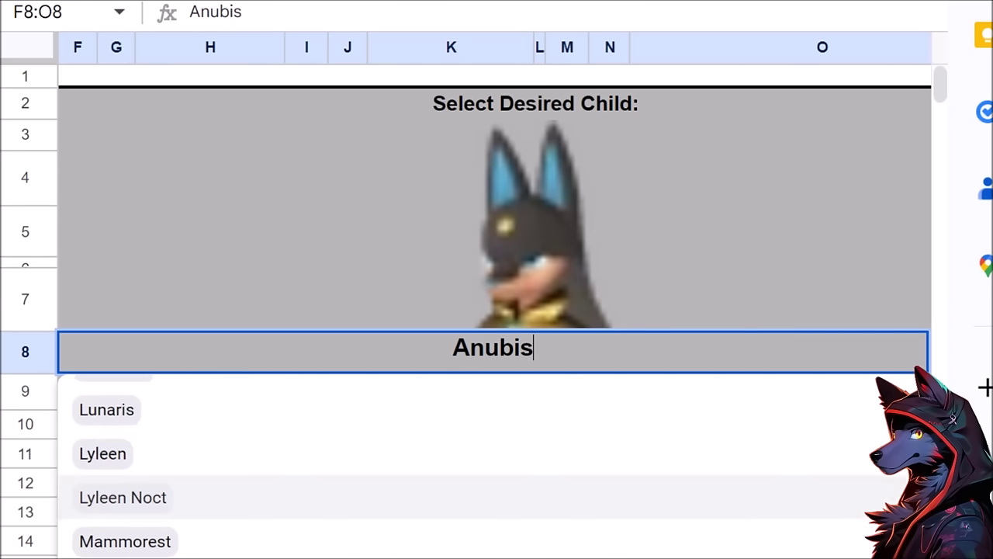
{"action": "scroll", "coordinate": [465, 466], "scroll_direction": "down", "scroll_amount": 8}
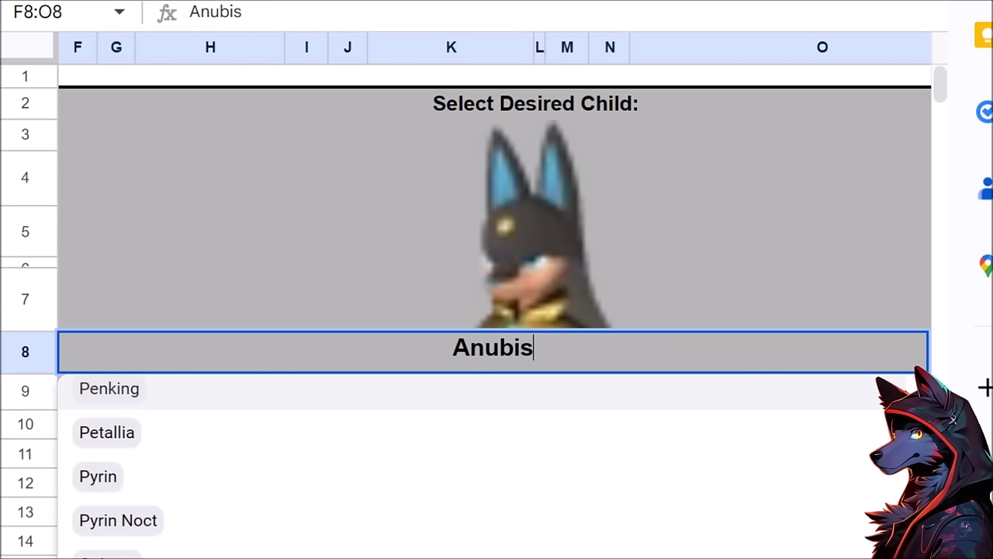
{"action": "scroll", "coordinate": [465, 466], "scroll_direction": "down", "scroll_amount": 4}
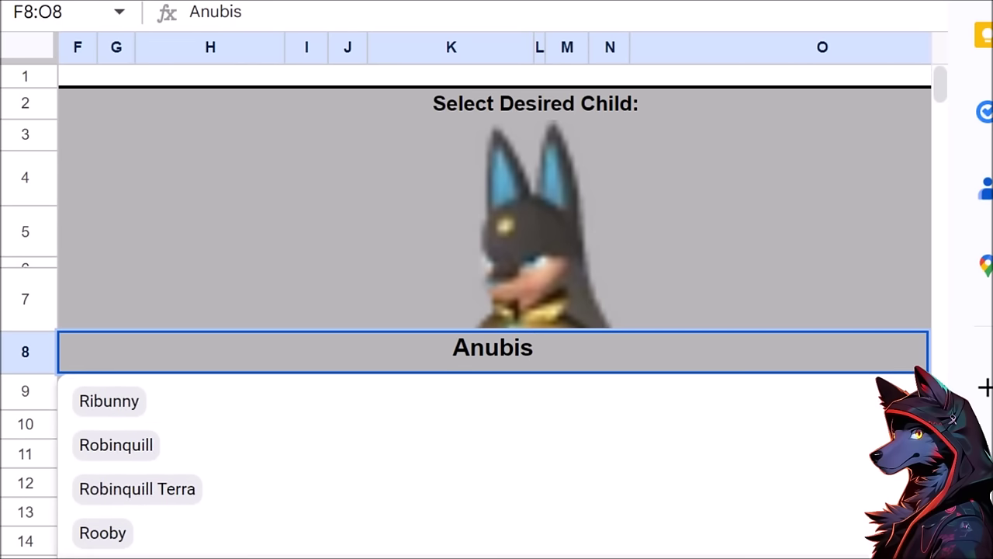
{"action": "left_click", "coordinate": [109, 543]}
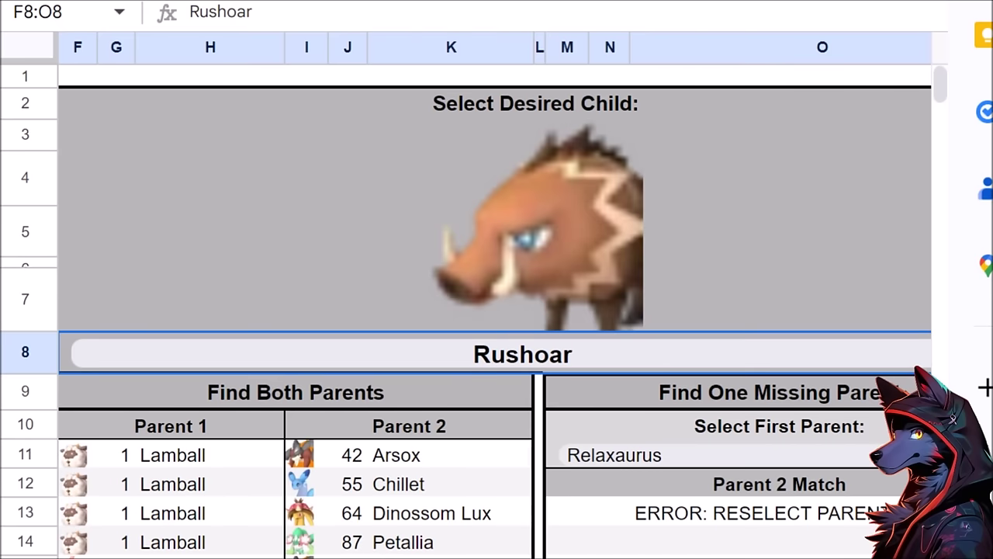
Set the desired child to Reptyro and look through the parent combinations under Find Both Parents.
{"action": "key", "text": "Return"}
{"action": "scroll", "coordinate": [466, 465], "scroll_direction": "down", "scroll_amount": 2}
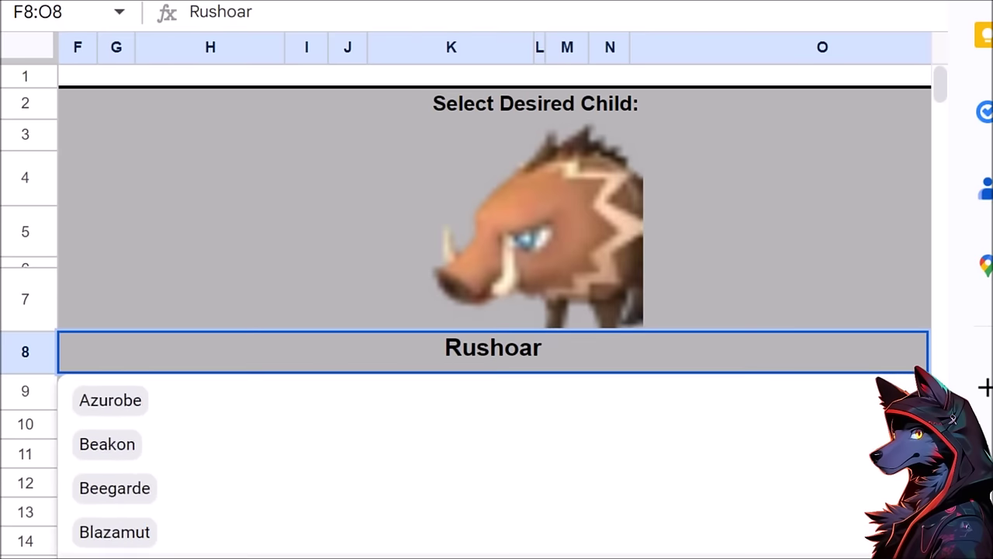
{"action": "scroll", "coordinate": [465, 466], "scroll_direction": "down", "scroll_amount": 3}
{"action": "left_click", "coordinate": [109, 466]}
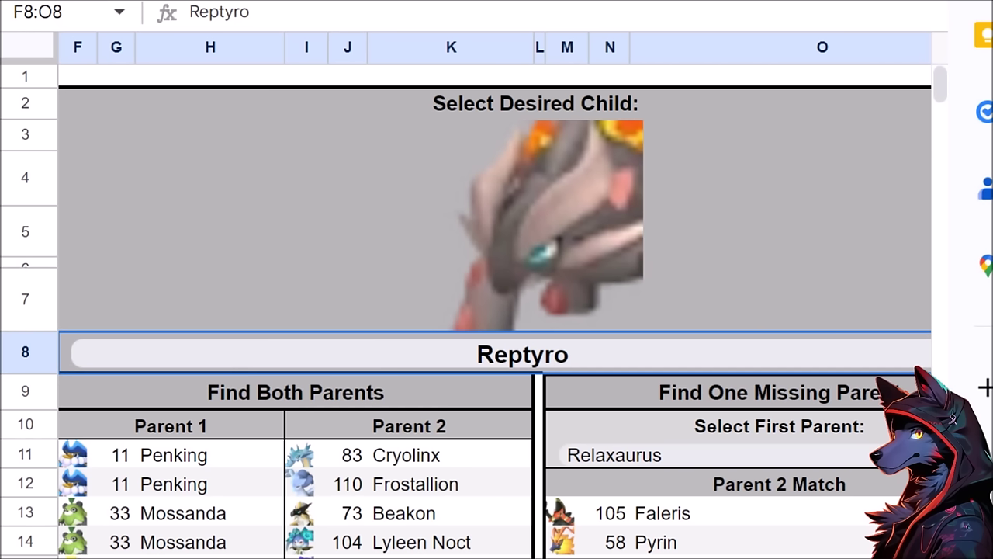
{"action": "scroll", "coordinate": [236, 353], "scroll_direction": "down", "scroll_amount": 4}
{"action": "scroll", "coordinate": [237, 353], "scroll_direction": "down", "scroll_amount": 1}
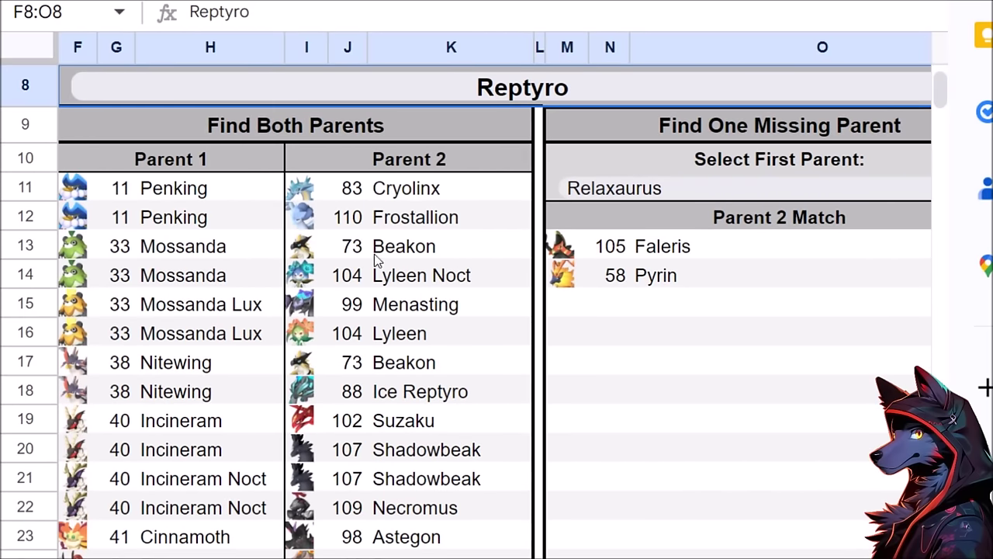
{"action": "scroll", "coordinate": [373, 295], "scroll_direction": "down", "scroll_amount": 3}
{"action": "scroll", "coordinate": [365, 330], "scroll_direction": "down", "scroll_amount": 2}
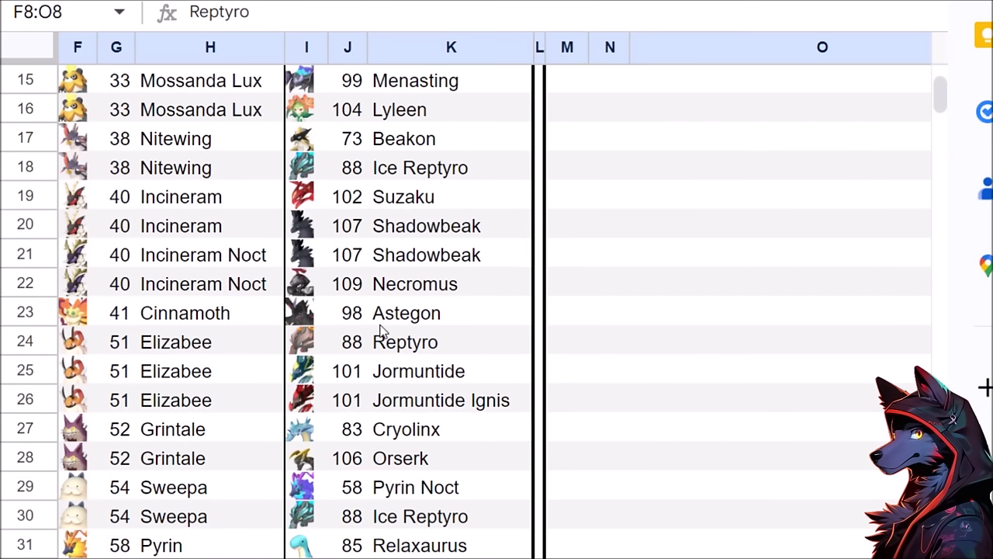
{"action": "scroll", "coordinate": [353, 377], "scroll_direction": "down", "scroll_amount": 4}
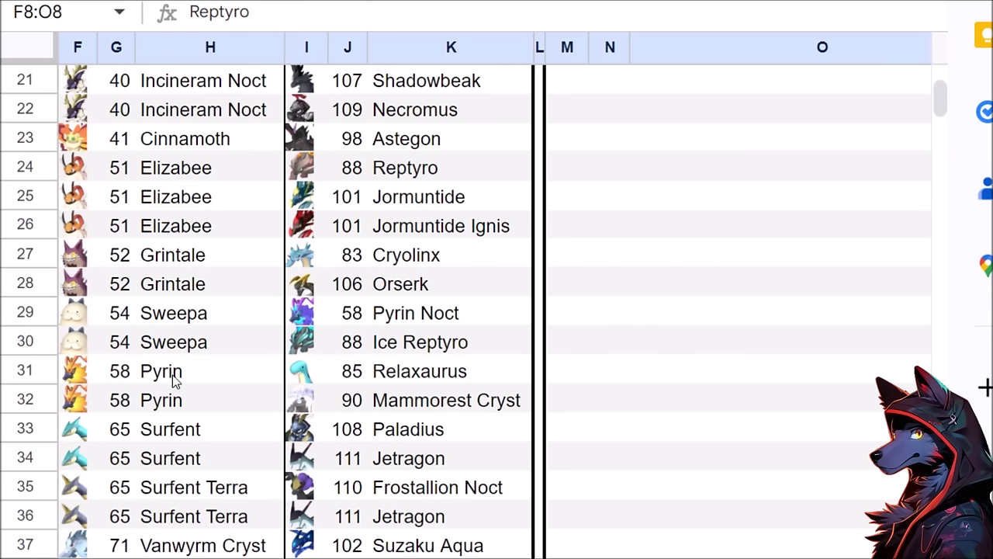
Set the desired child to Pyrin and review its parent pairs and the Parent 2 matches for Relaxaurus.
{"action": "scroll", "coordinate": [359, 465], "scroll_direction": "up", "scroll_amount": 7}
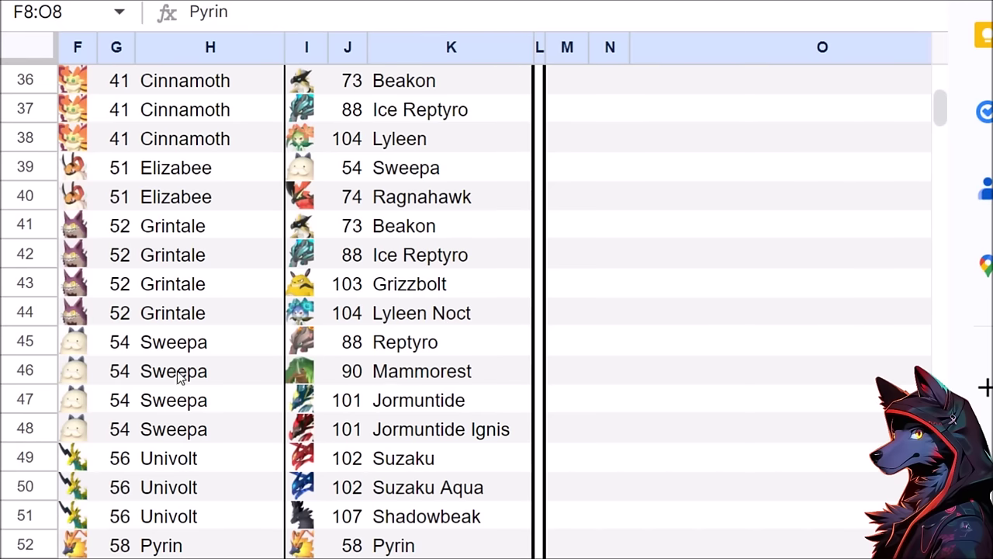
{"action": "scroll", "coordinate": [414, 398], "scroll_direction": "up", "scroll_amount": 5}
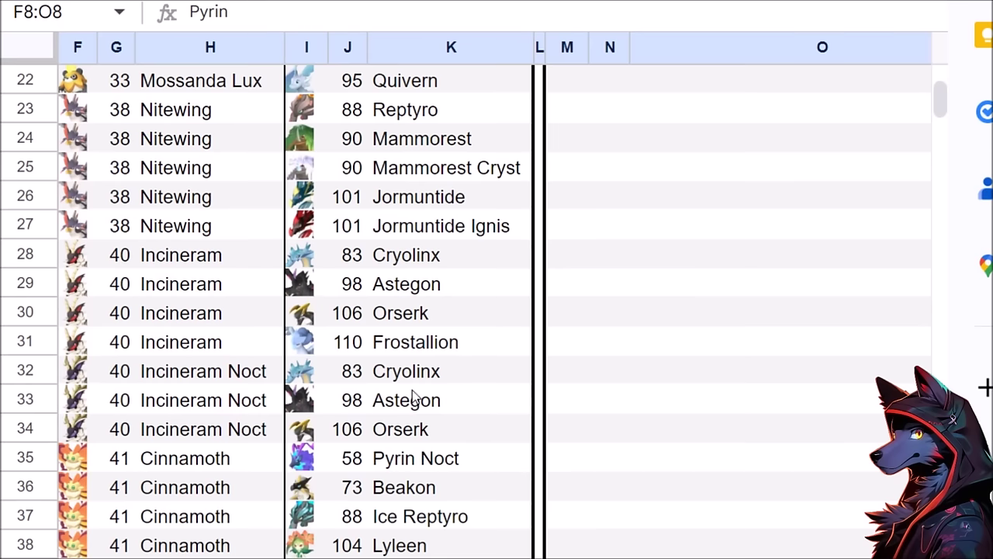
{"action": "scroll", "coordinate": [414, 397], "scroll_direction": "up", "scroll_amount": 2}
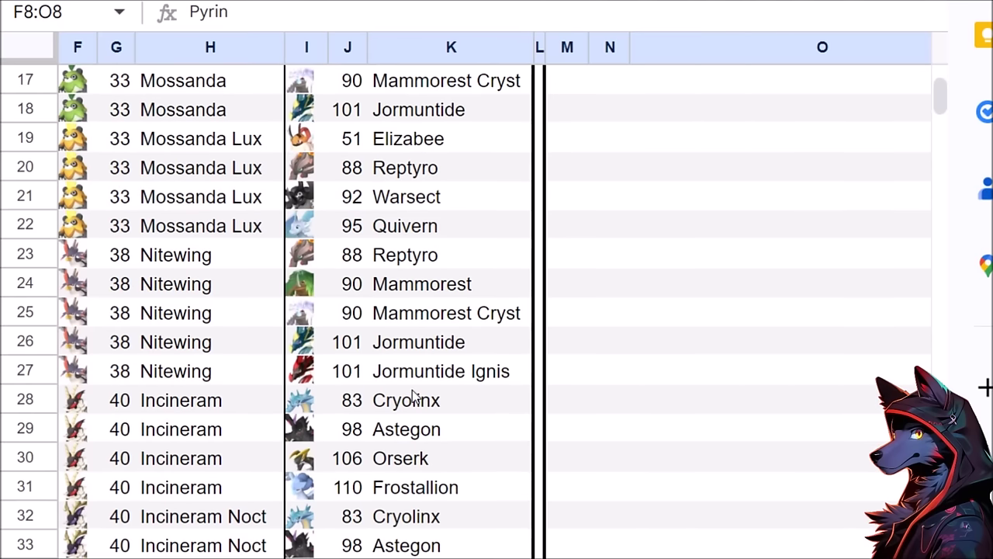
{"action": "scroll", "coordinate": [413, 397], "scroll_direction": "up", "scroll_amount": 1}
{"action": "scroll", "coordinate": [414, 397], "scroll_direction": "up", "scroll_amount": 2}
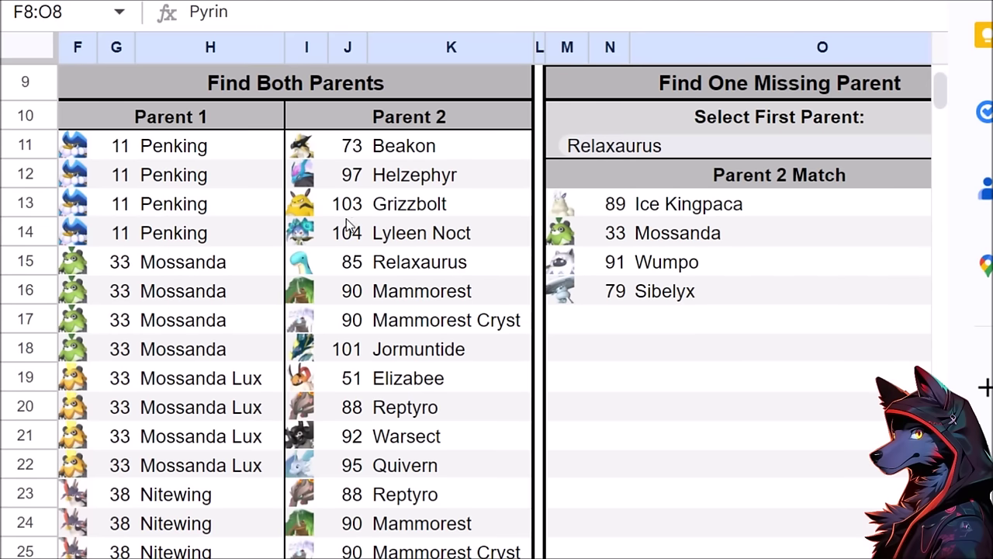
{"action": "scroll", "coordinate": [362, 344], "scroll_direction": "down", "scroll_amount": 3}
{"action": "scroll", "coordinate": [392, 446], "scroll_direction": "down", "scroll_amount": 3}
{"action": "scroll", "coordinate": [398, 466], "scroll_direction": "up", "scroll_amount": 6}
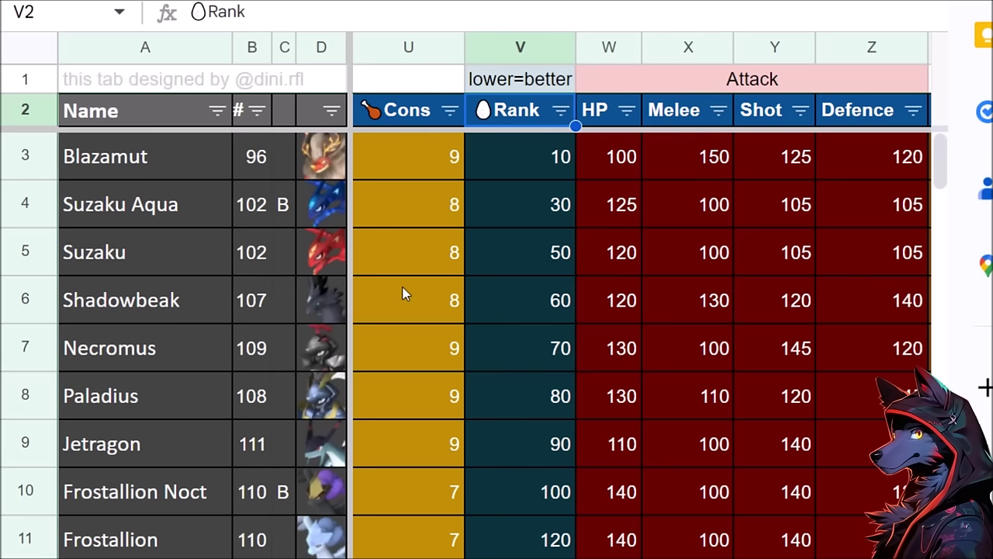
Examine the Pal stats table by breeding rank, comparing ranks and attack stats from the rarest Pals down past Anubis.
{"action": "scroll", "coordinate": [403, 293], "scroll_direction": "down", "scroll_amount": 5}
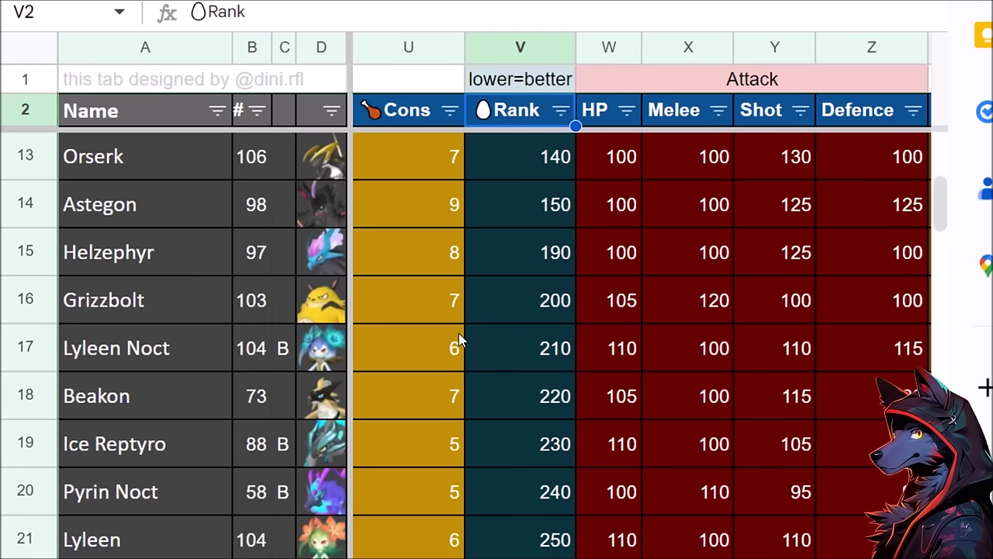
{"action": "scroll", "coordinate": [459, 335], "scroll_direction": "down", "scroll_amount": 5}
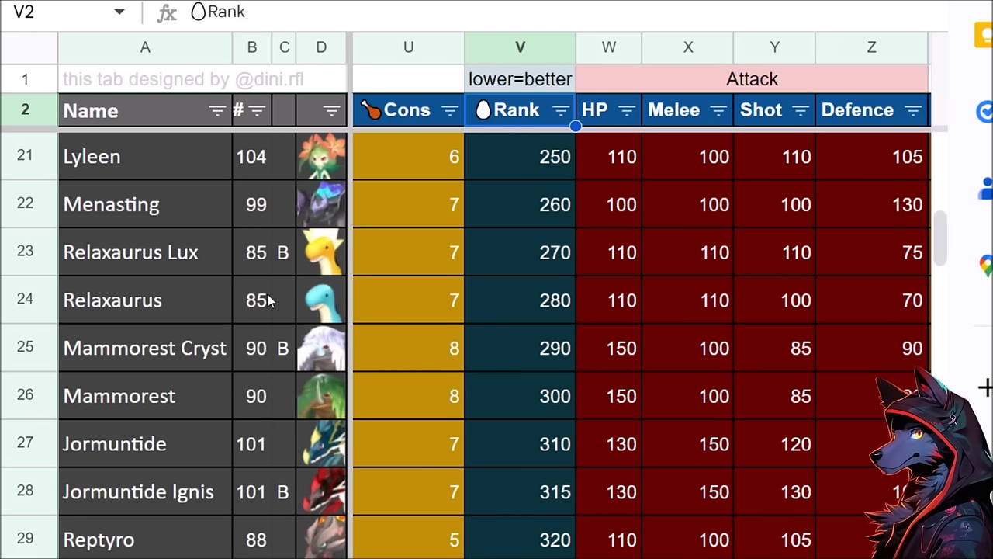
{"action": "scroll", "coordinate": [266, 303], "scroll_direction": "down", "scroll_amount": 9}
{"action": "scroll", "coordinate": [266, 305], "scroll_direction": "down", "scroll_amount": 7}
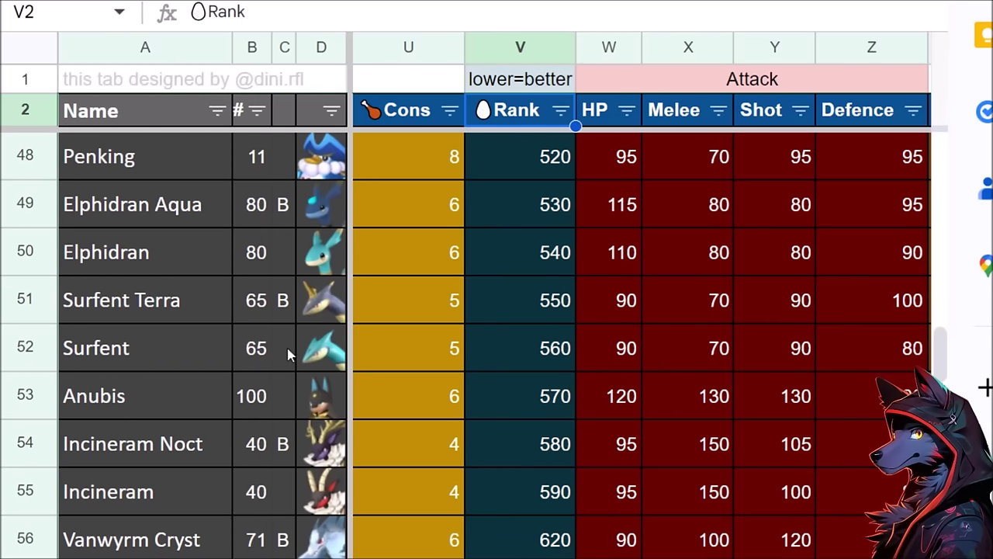
{"action": "scroll", "coordinate": [229, 392], "scroll_direction": "up", "scroll_amount": 3}
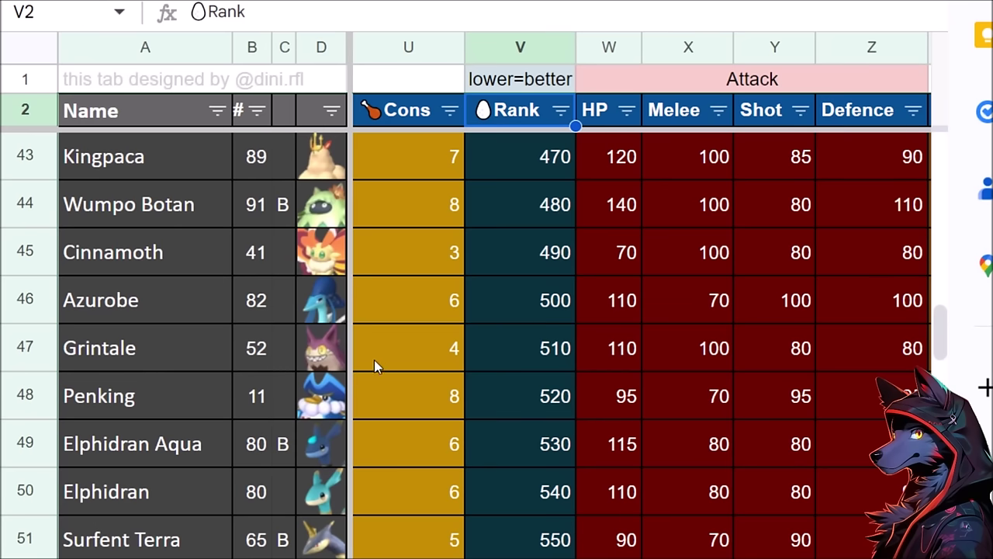
{"action": "scroll", "coordinate": [272, 354], "scroll_direction": "down", "scroll_amount": 3}
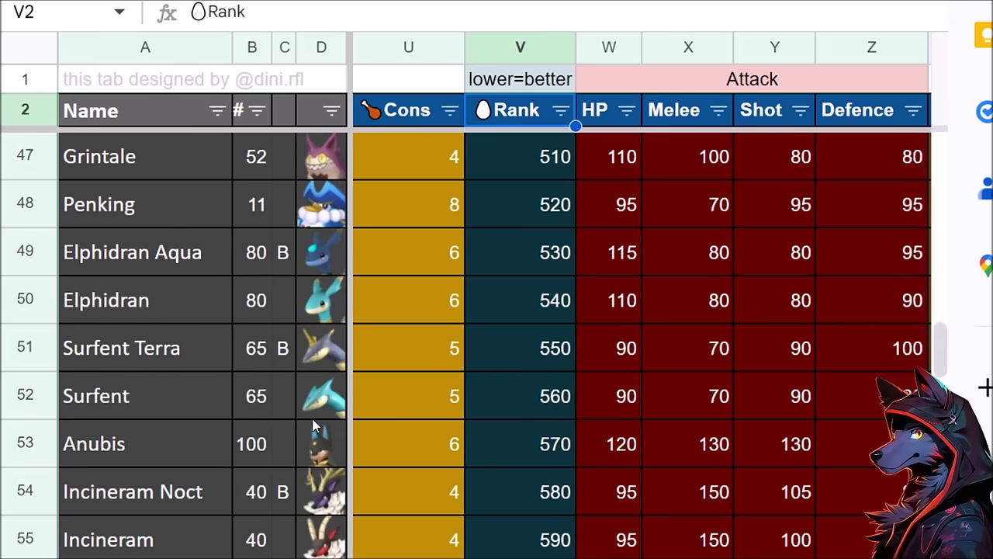
{"action": "scroll", "coordinate": [295, 450], "scroll_direction": "down", "scroll_amount": 3}
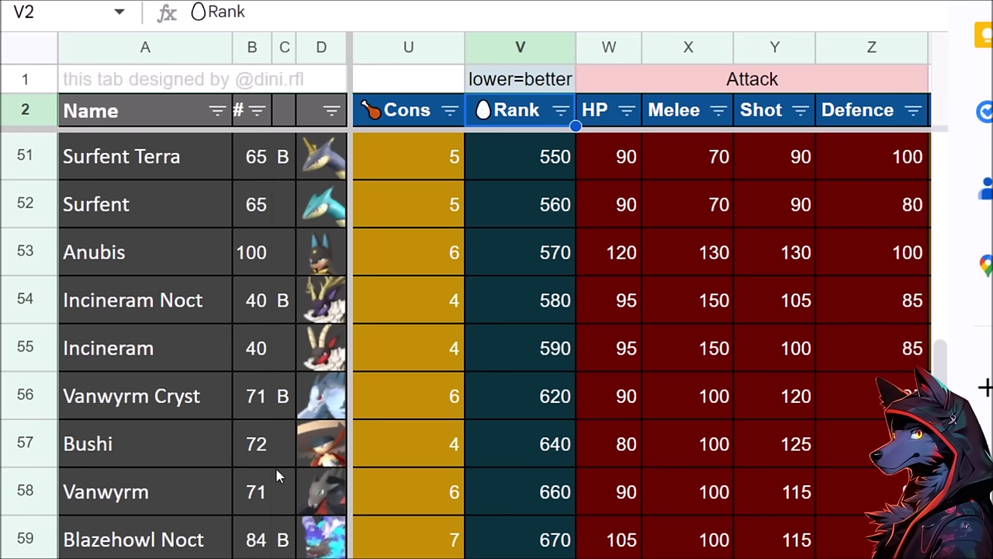
{"action": "scroll", "coordinate": [280, 475], "scroll_direction": "down", "scroll_amount": 6}
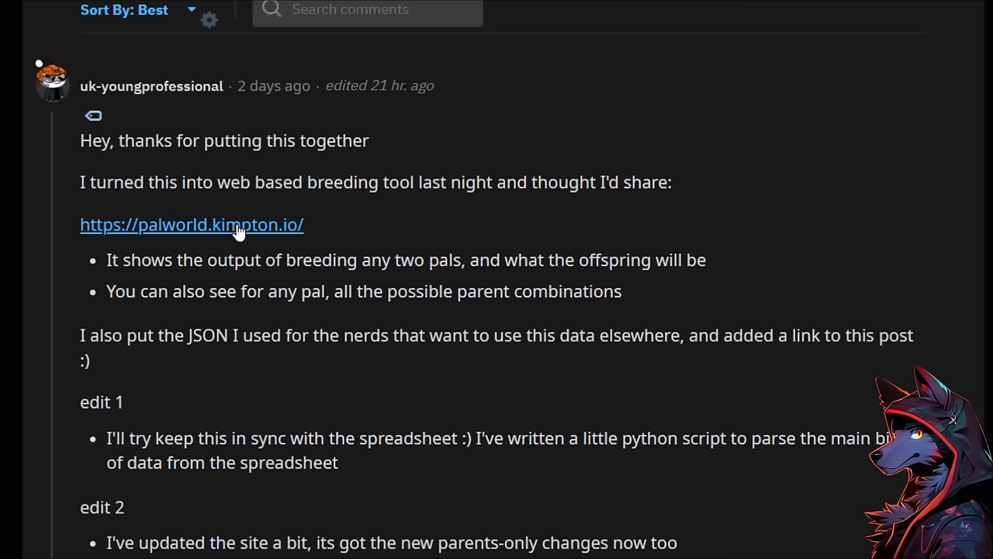
Open the palworld.kimpton.io breeding tool from the Reddit comment and look over its calculator, parent discovery and matrix sections.
{"action": "left_click", "coordinate": [238, 228]}
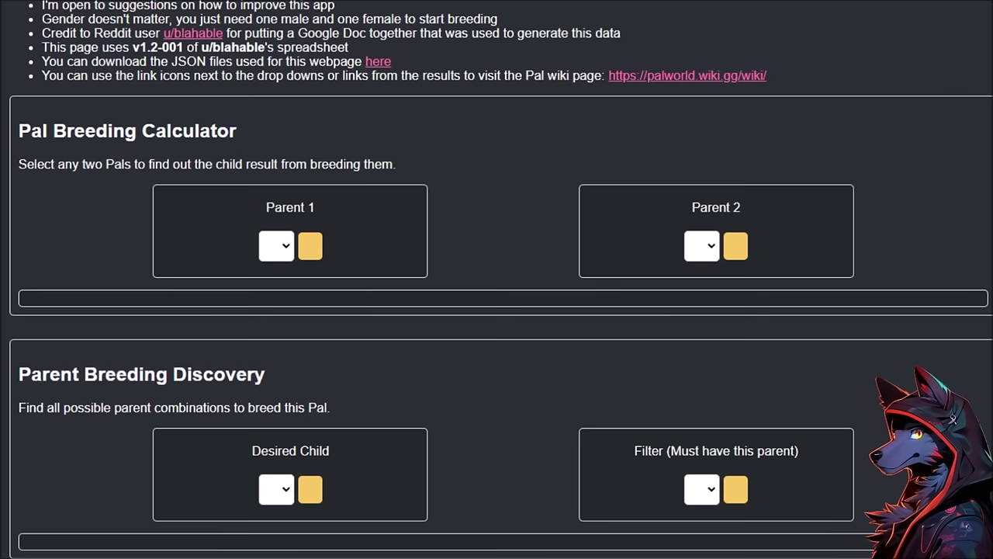
{"action": "scroll", "coordinate": [832, 110], "scroll_direction": "down", "scroll_amount": 20}
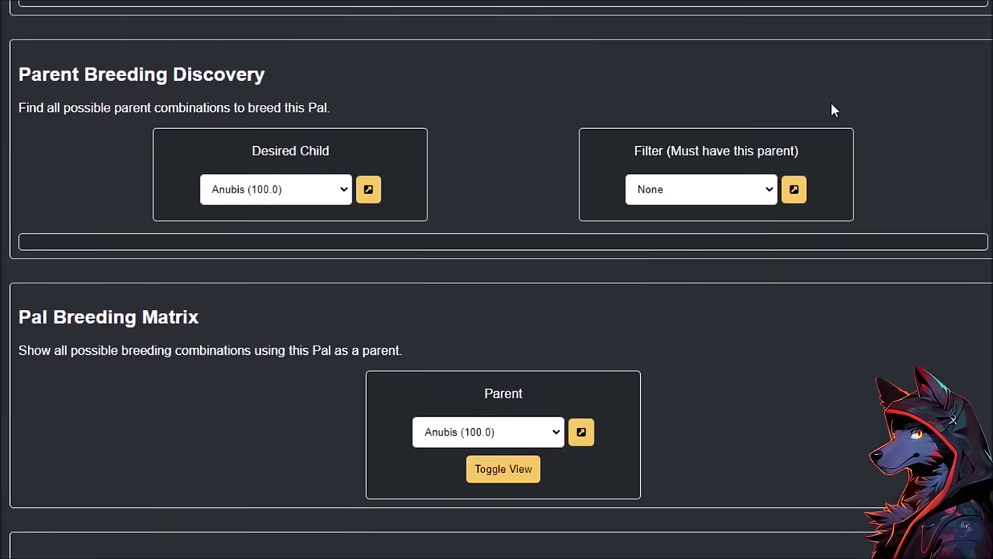
{"action": "scroll", "coordinate": [767, 232], "scroll_direction": "down", "scroll_amount": 10}
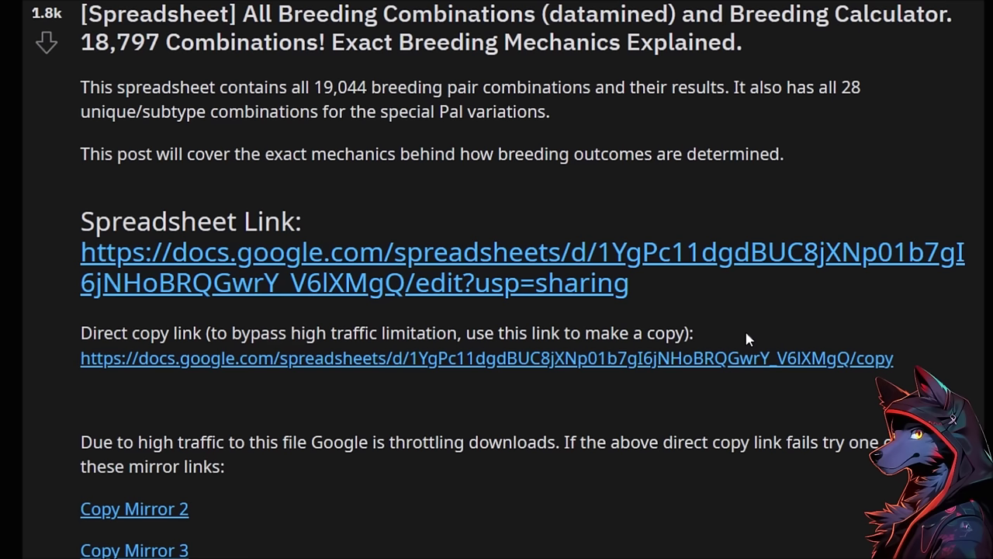
Read the How Breeding Works section of the Reddit post, including the baby power formula and the Anubis generation examples.
{"action": "scroll", "coordinate": [745, 340], "scroll_direction": "down", "scroll_amount": 8}
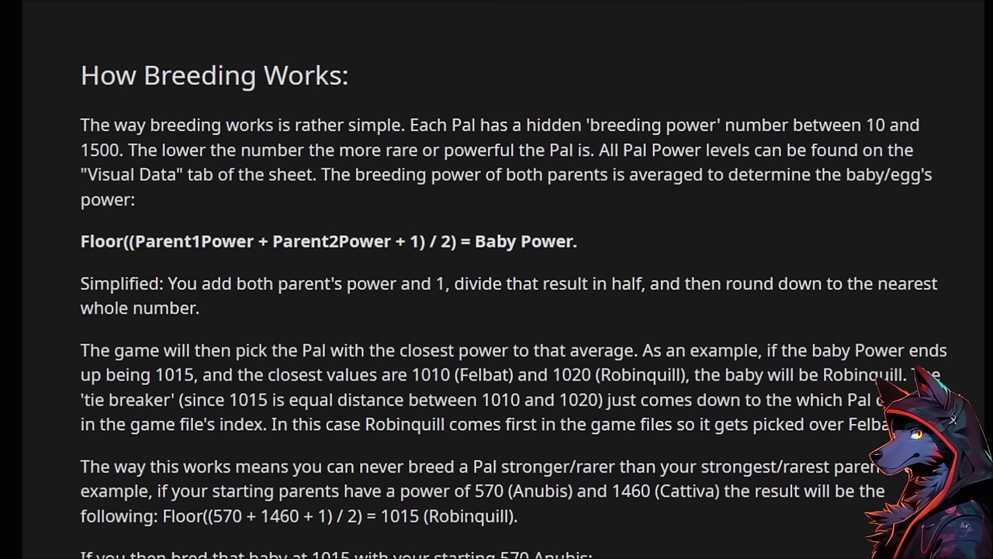
{"action": "scroll", "coordinate": [477, 516], "scroll_direction": "down", "scroll_amount": 4}
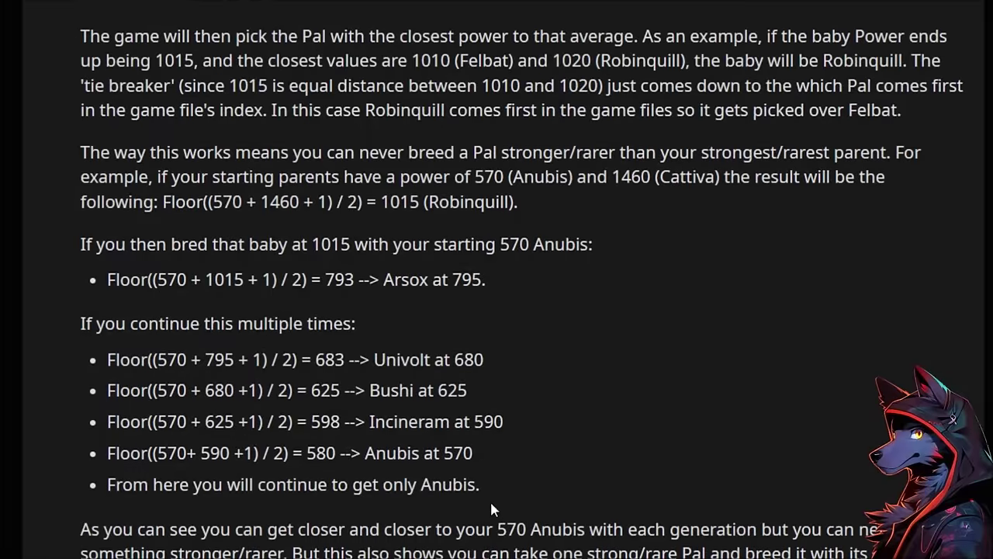
{"action": "scroll", "coordinate": [489, 498], "scroll_direction": "down", "scroll_amount": 3}
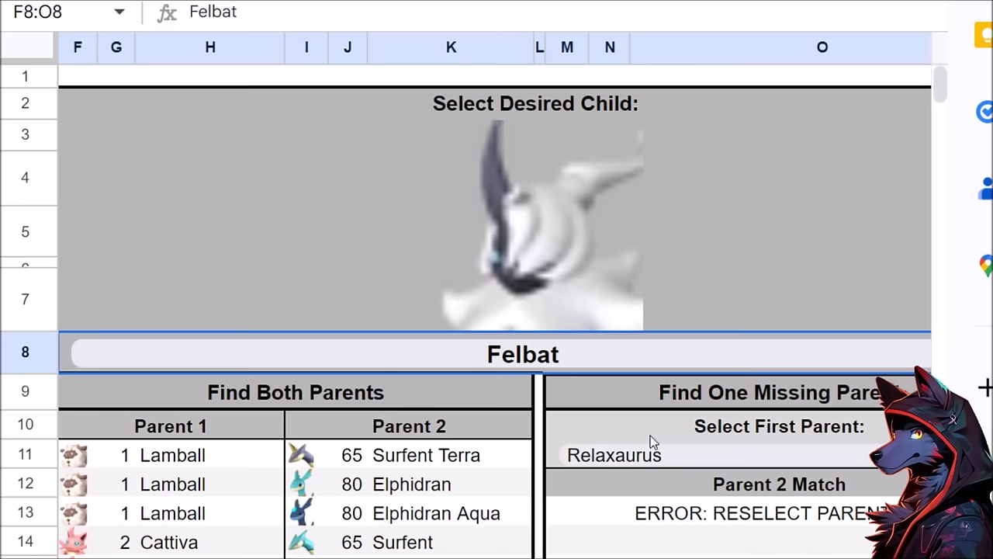
Set the first parent to Cawgnito in the missing-parent finder for Felbat and check the Parent 2 matches.
{"action": "left_click", "coordinate": [652, 454]}
{"action": "scroll", "coordinate": [638, 528], "scroll_direction": "down", "scroll_amount": 4}
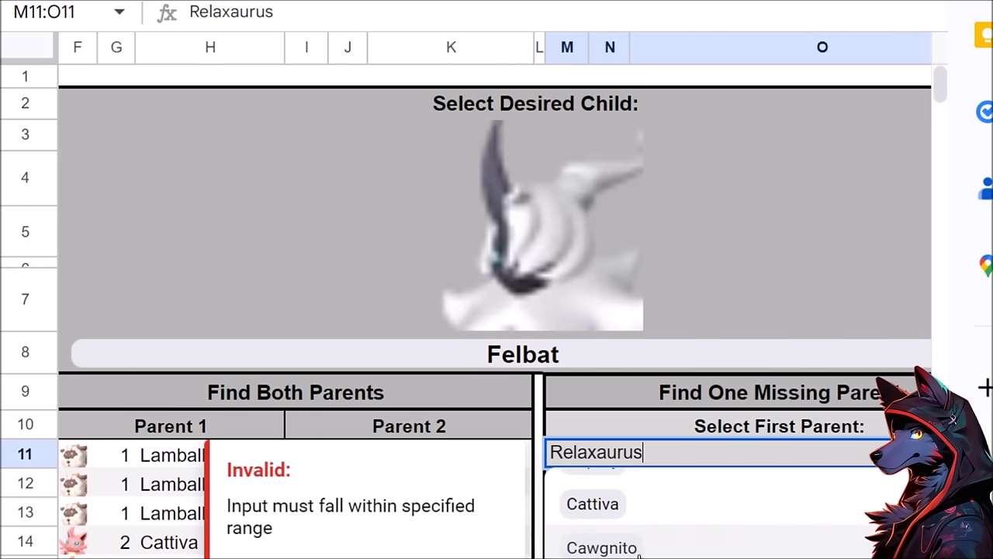
{"action": "left_click", "coordinate": [635, 548]}
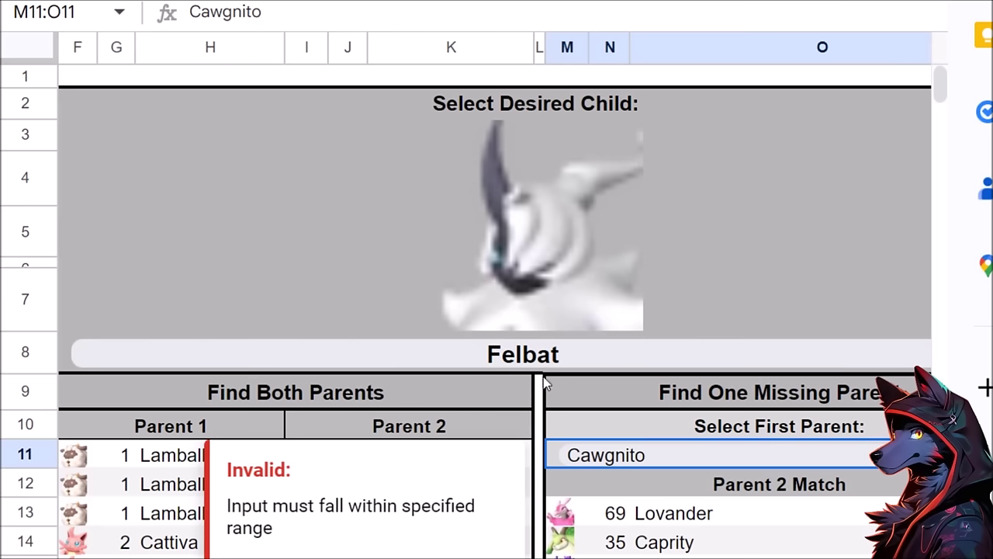
{"action": "scroll", "coordinate": [490, 505], "scroll_direction": "down", "scroll_amount": 3}
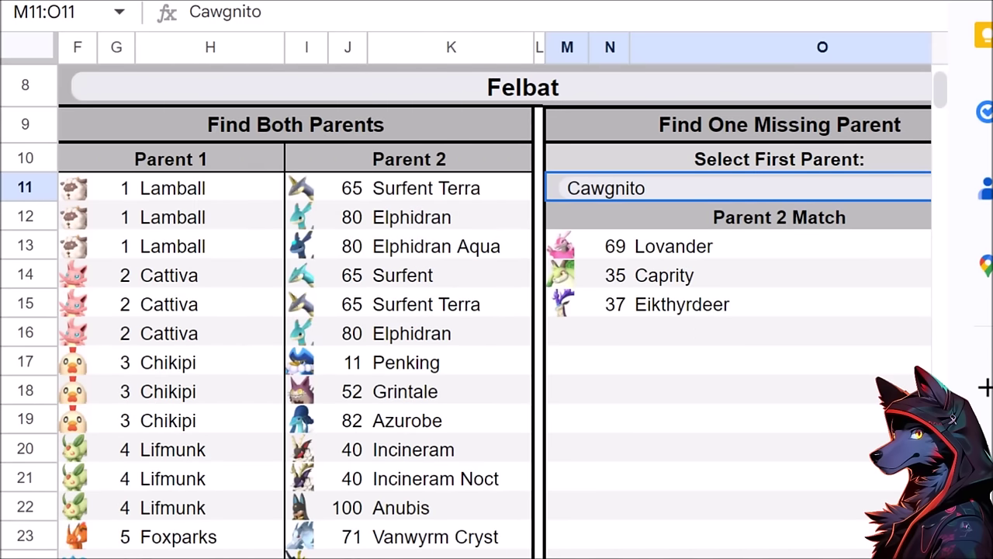